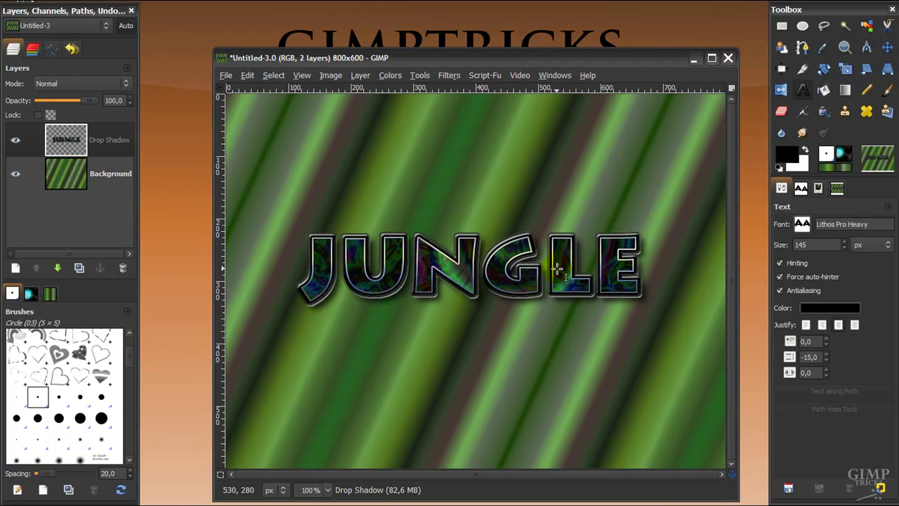
Create a new 800×600 white image and bring its window into full view
left_click(225, 75)
left_click(226, 91)
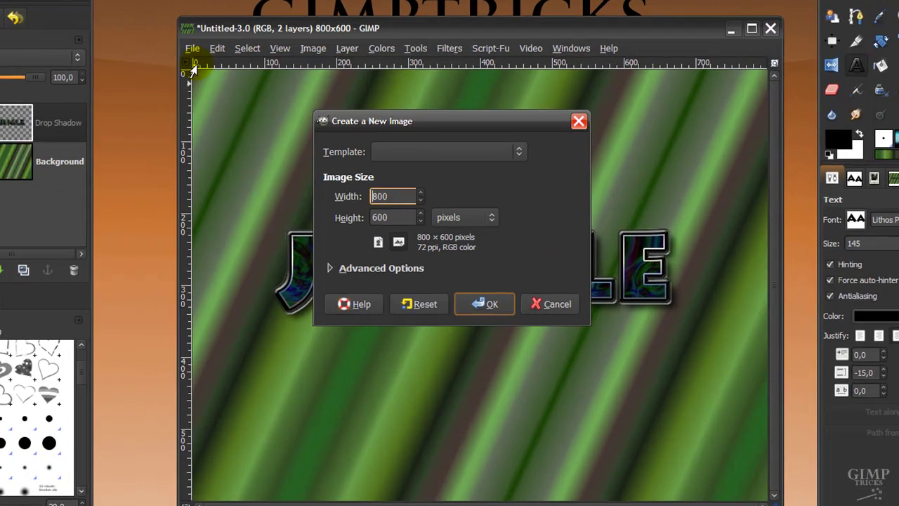
left_click(389, 198)
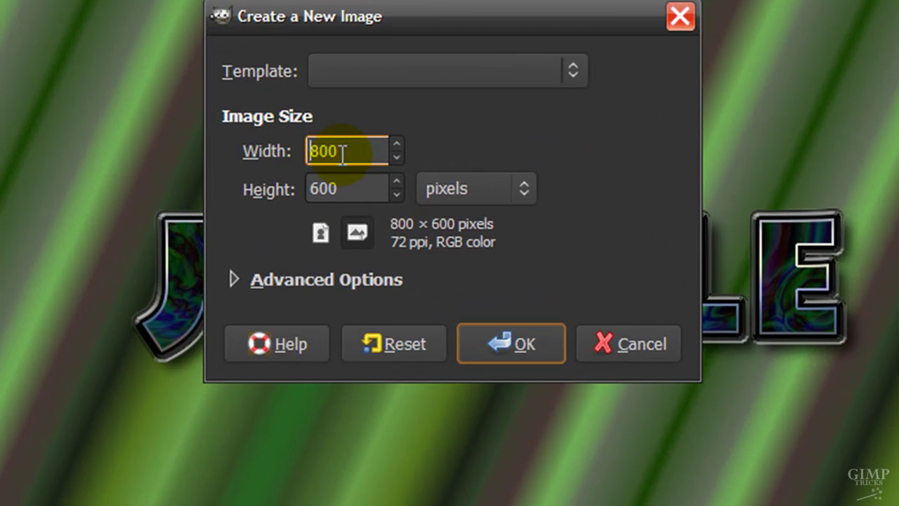
left_click(343, 181)
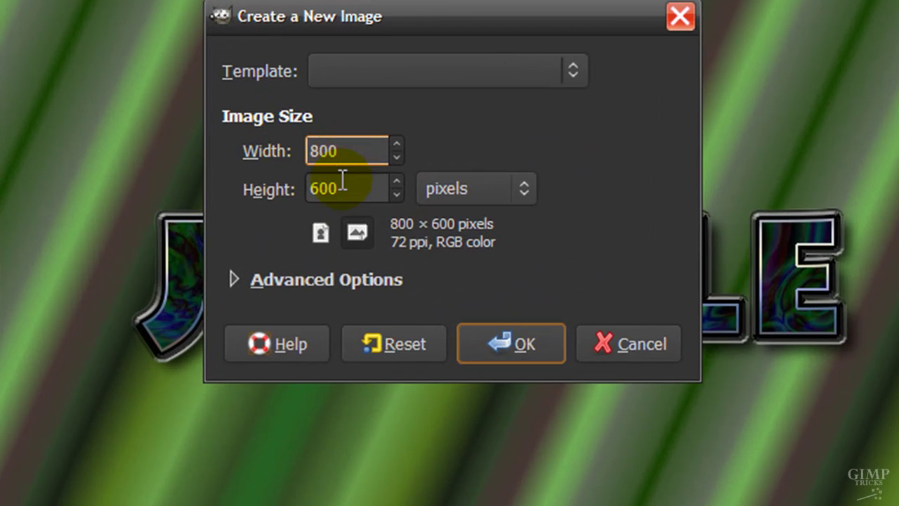
left_click(495, 344)
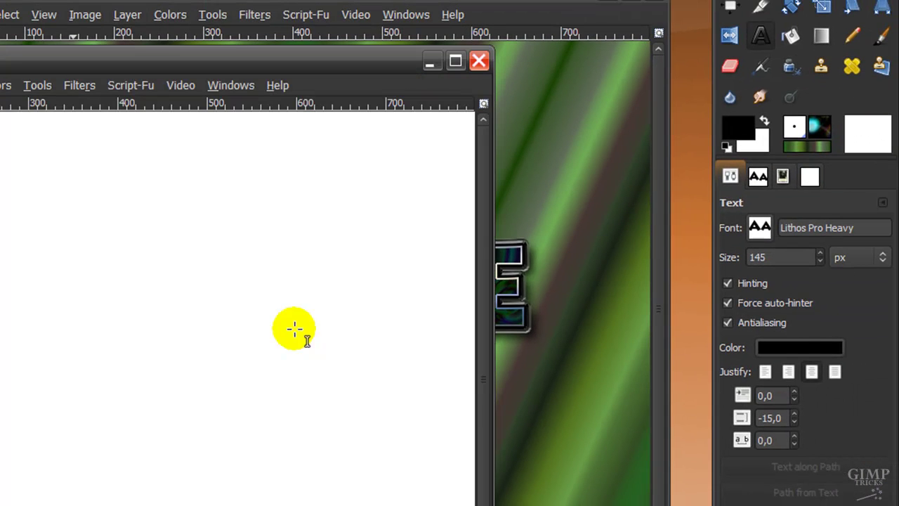
left_click(596, 7)
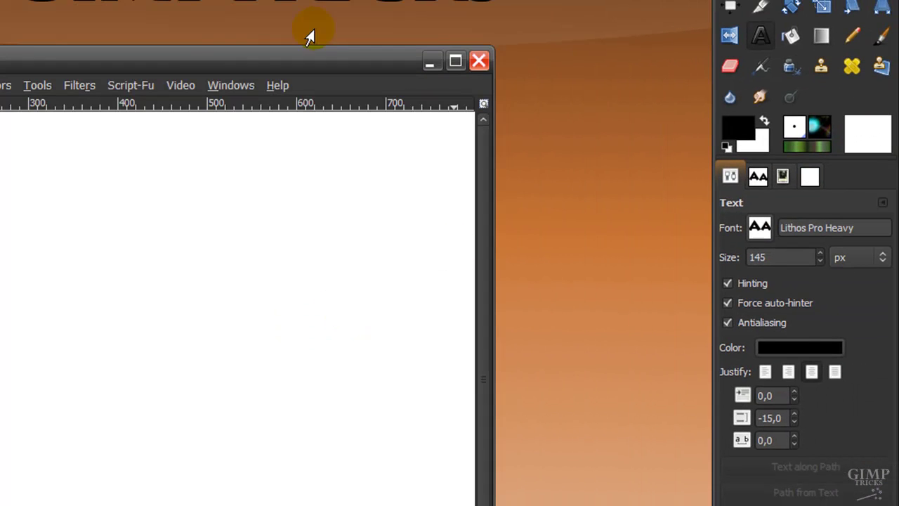
left_click_drag(261, 65, 428, 21)
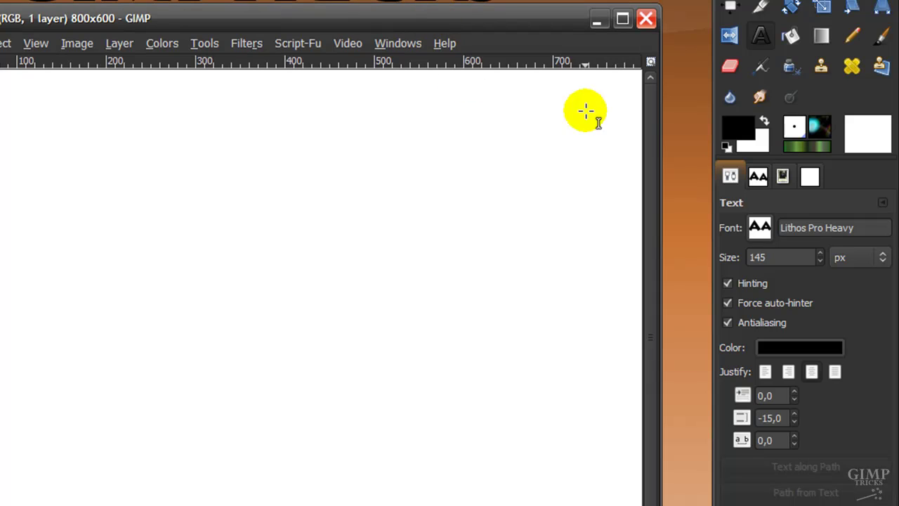
Add black 'jungle' text in Lithos Pro Heavy 145 px, moved up near the canvas centre
left_click(758, 38)
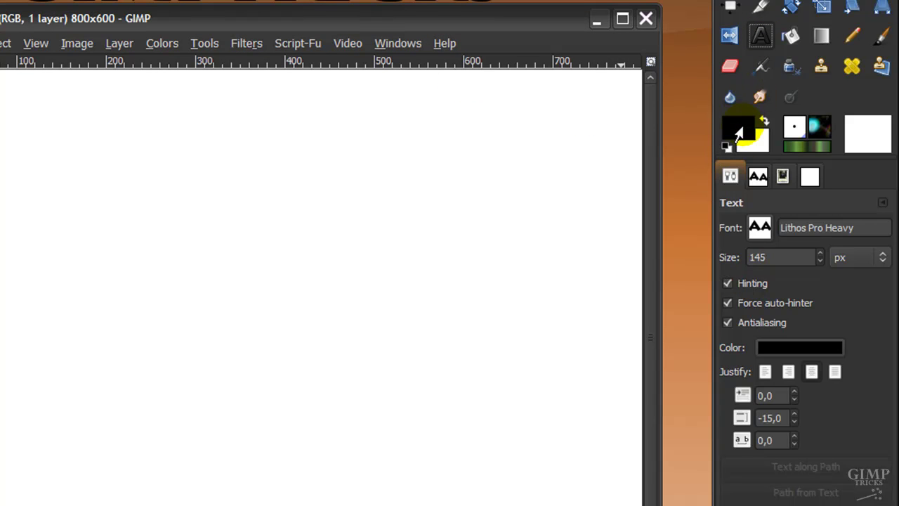
left_click(738, 132)
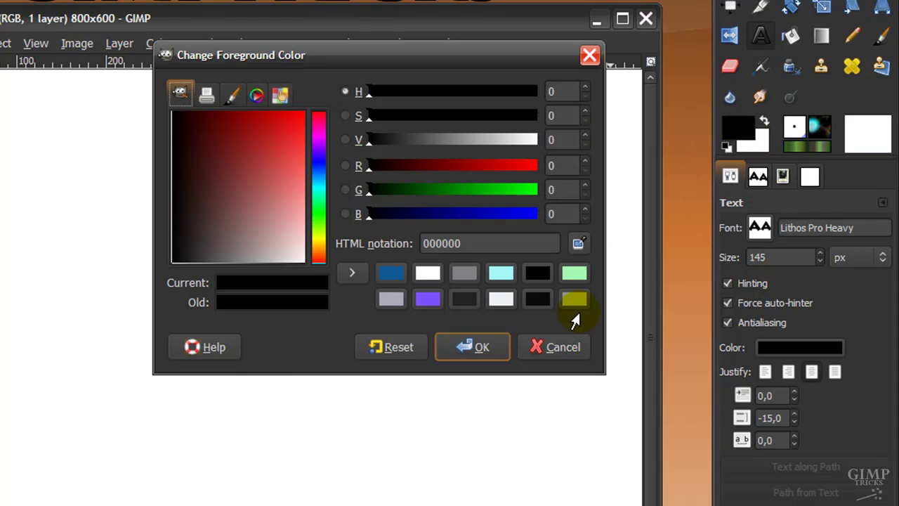
left_click(465, 344)
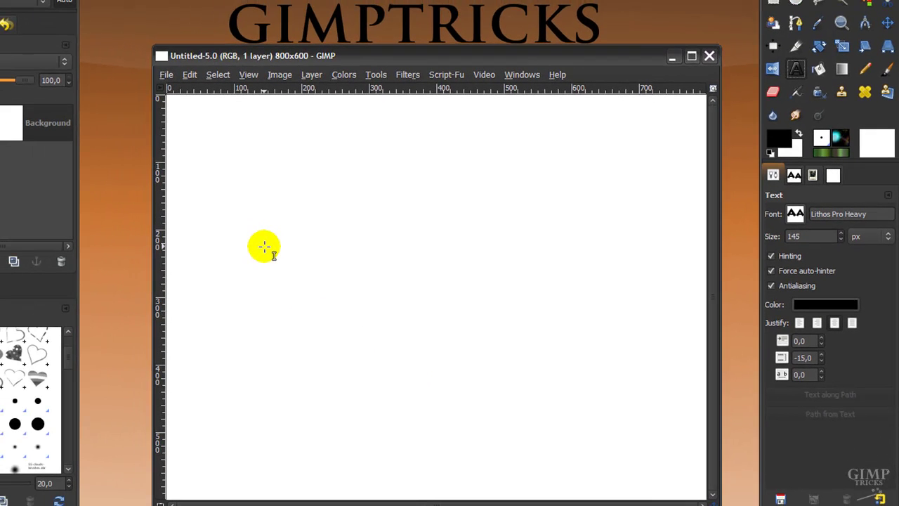
left_click(54, 268)
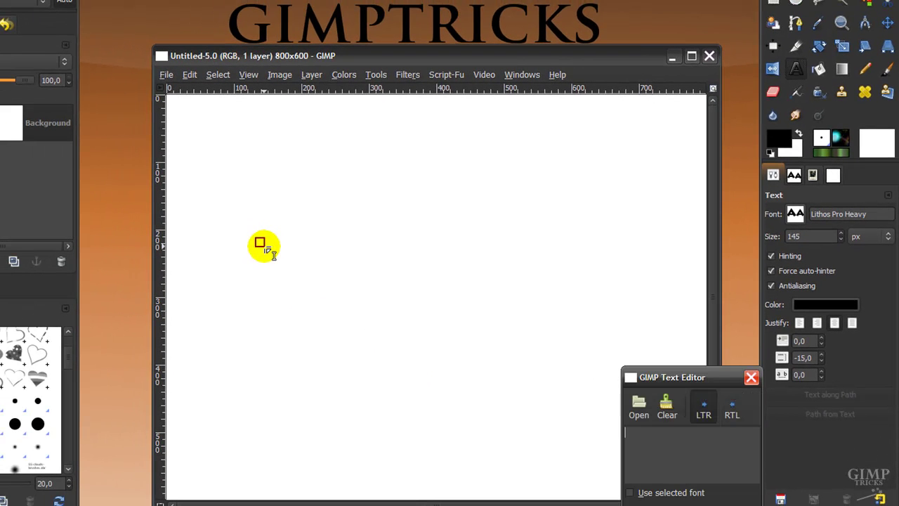
type("jungle")
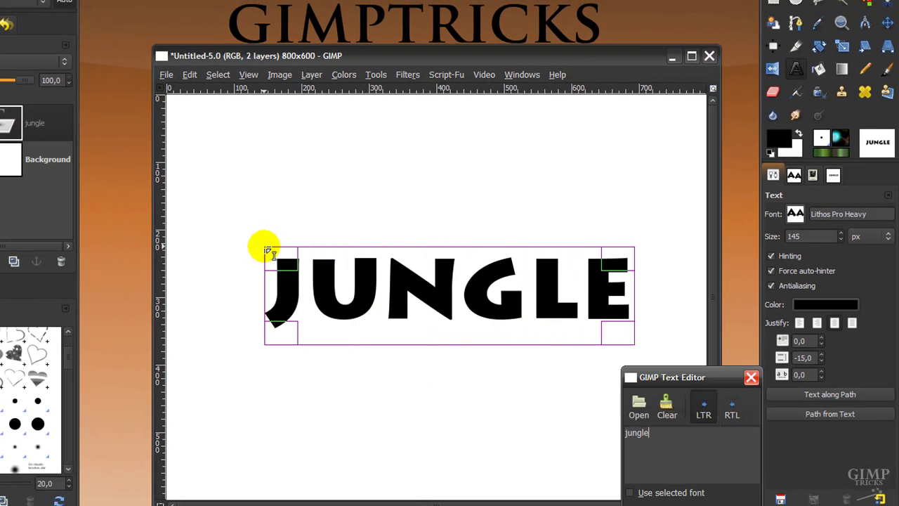
left_click_drag(438, 289, 421, 266)
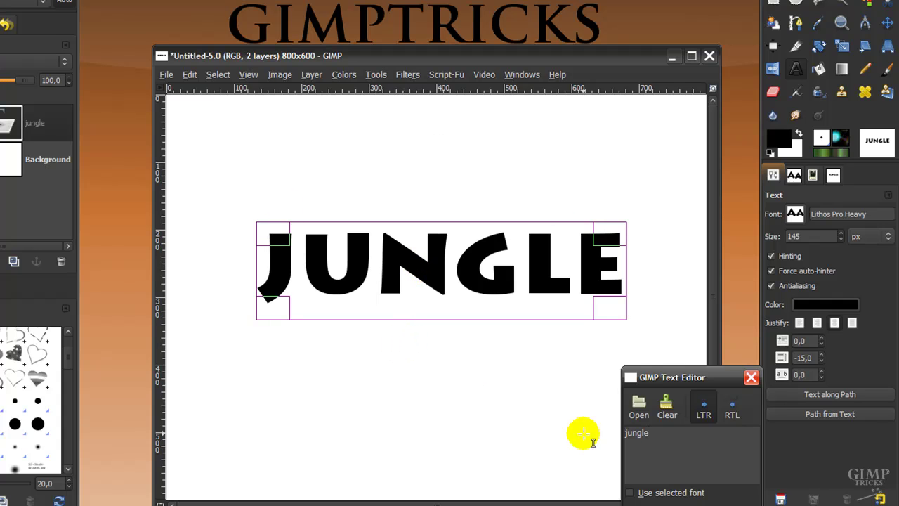
key("Escape")
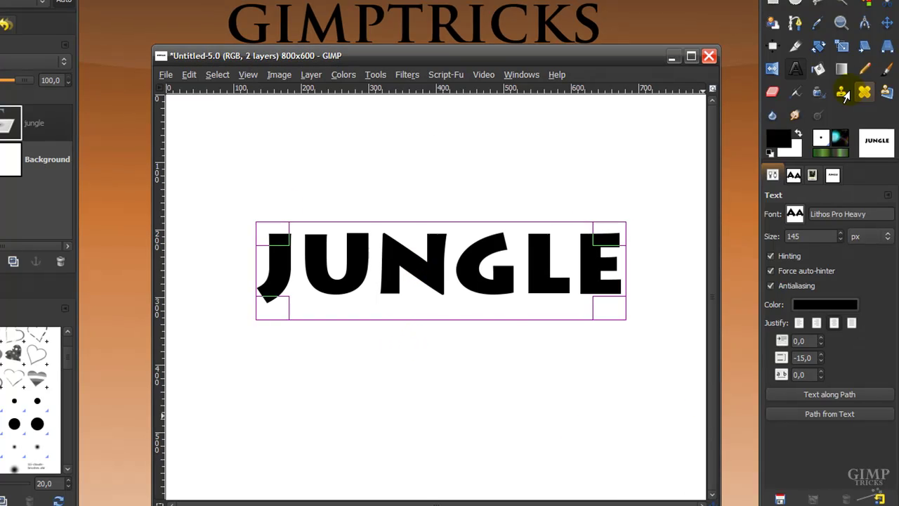
Set the Blend tool to Difference mode with the Greens gradient in Radial shape
left_click(842, 68)
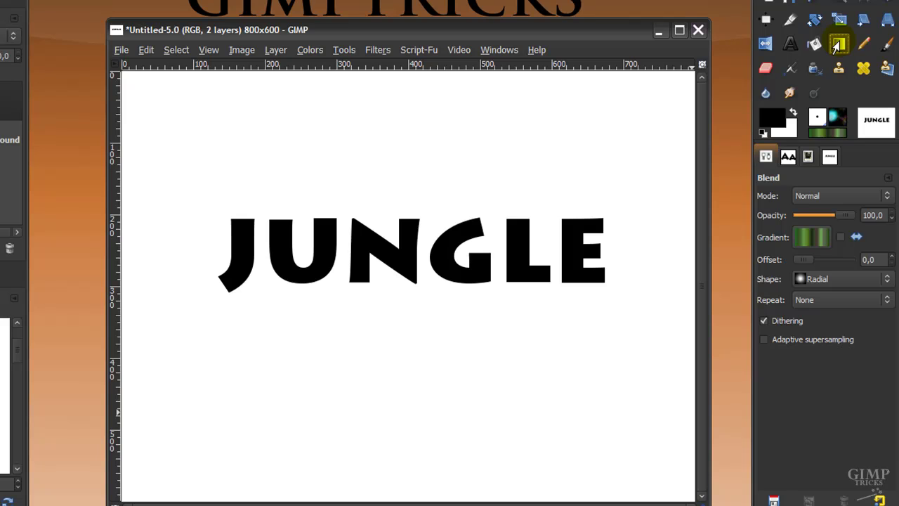
left_click(806, 200)
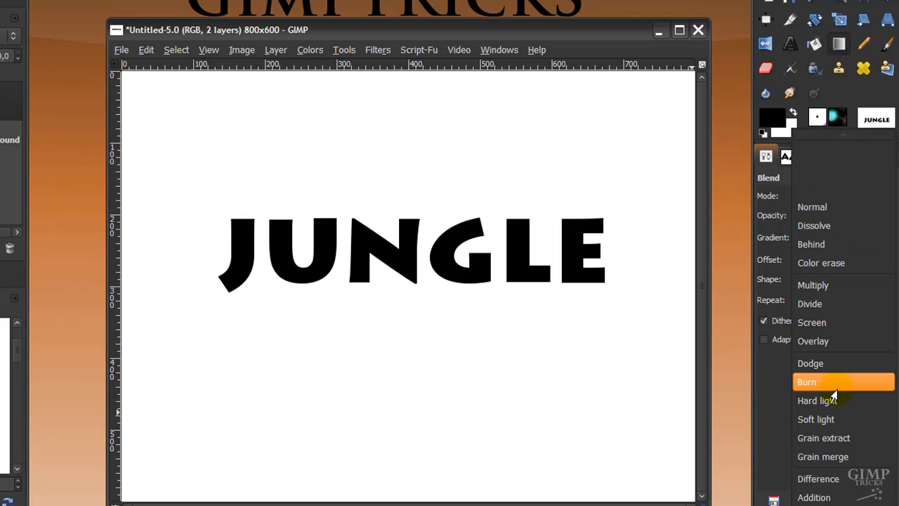
left_click(829, 483)
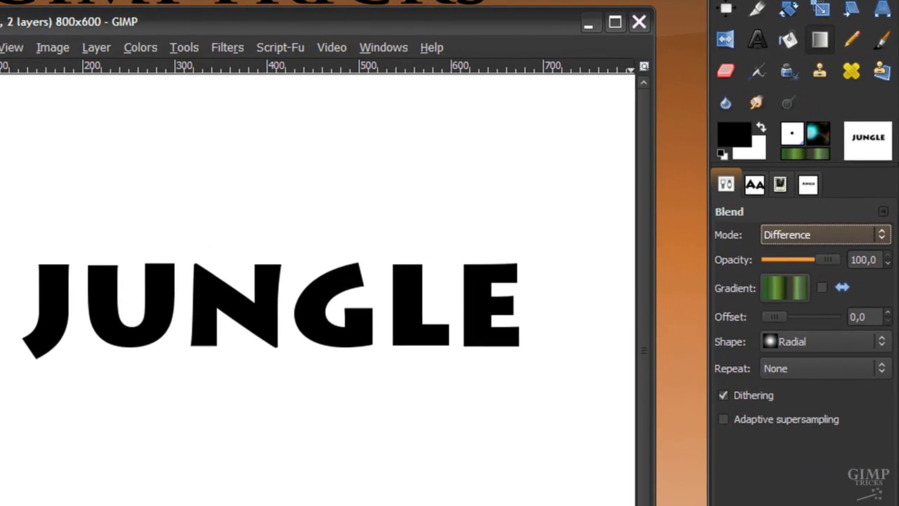
left_click(790, 295)
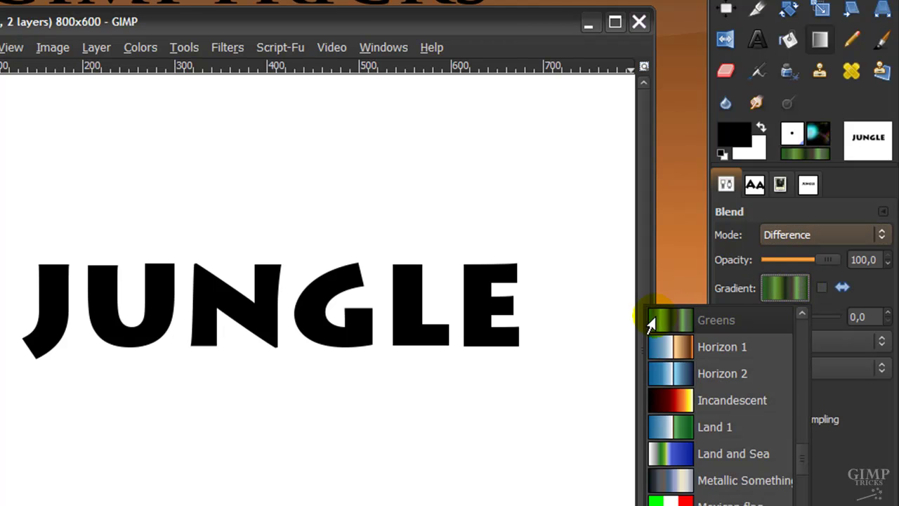
left_click(788, 296)
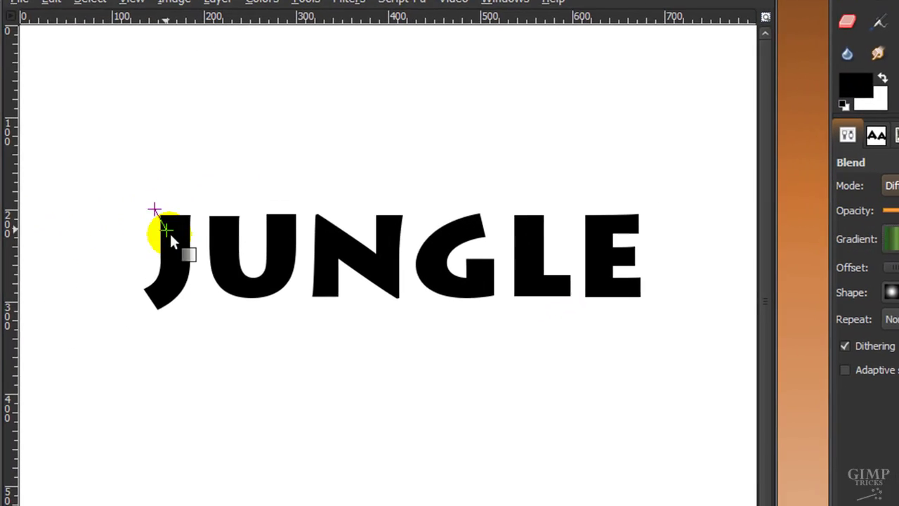
Drag Difference-mode Greens gradients across the J, U, N, G, L and E
left_click_drag(169, 232, 203, 262)
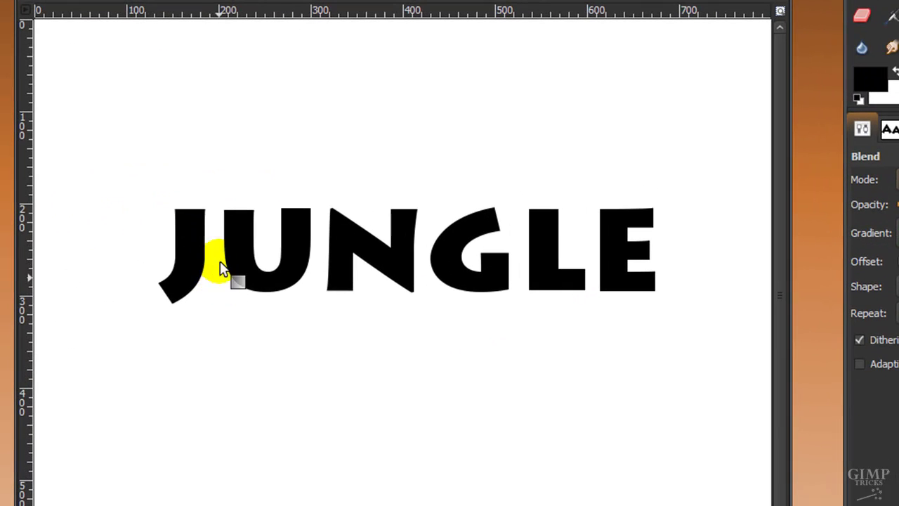
left_click_drag(210, 215, 431, 254)
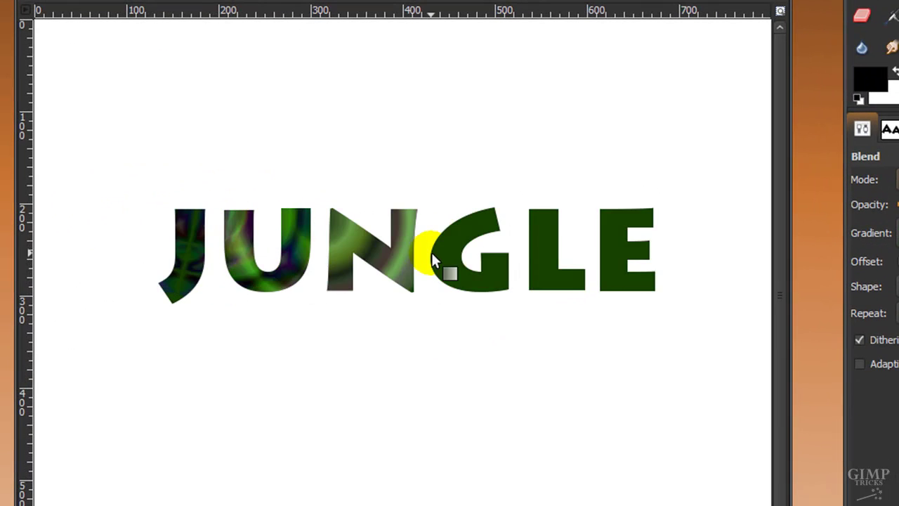
left_click_drag(440, 215, 502, 278)
left_click_drag(527, 208, 589, 274)
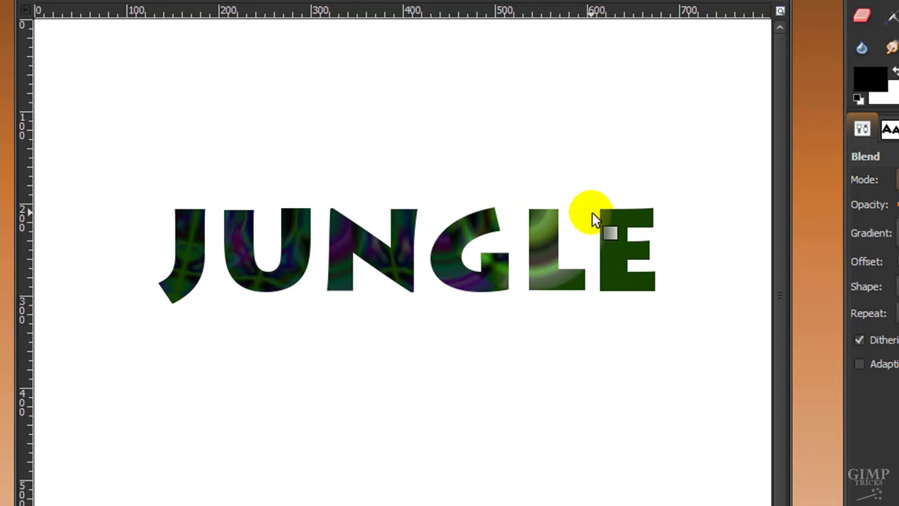
left_click_drag(588, 211, 642, 260)
left_click_drag(597, 211, 644, 299)
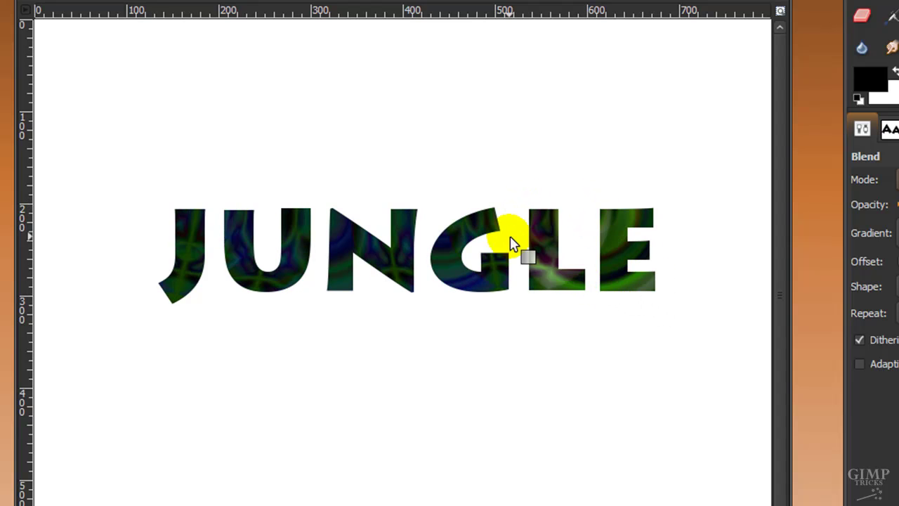
left_click_drag(525, 224, 603, 270)
left_click_drag(596, 226, 653, 291)
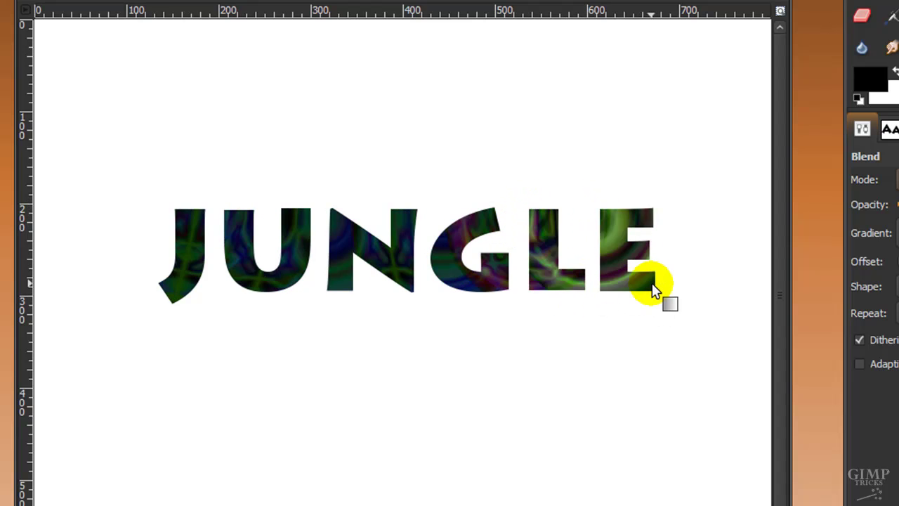
left_click_drag(580, 227, 663, 297)
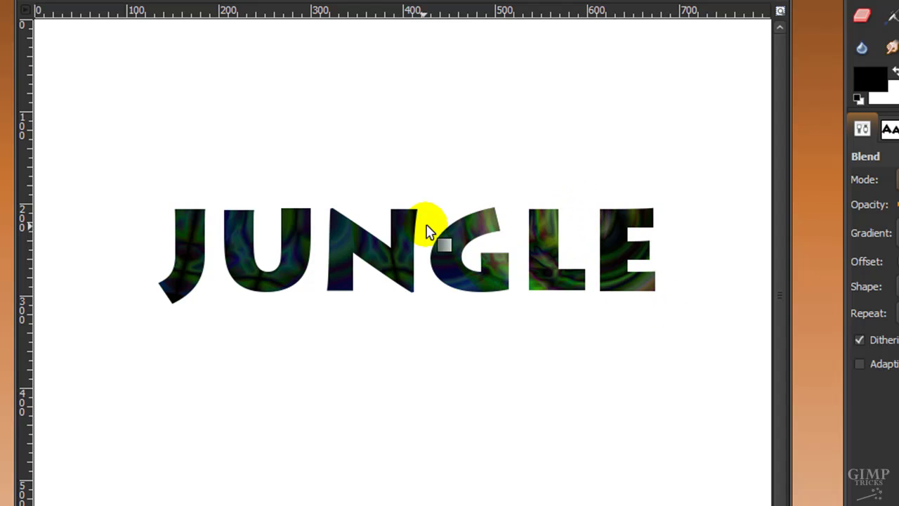
left_click_drag(473, 203, 534, 297)
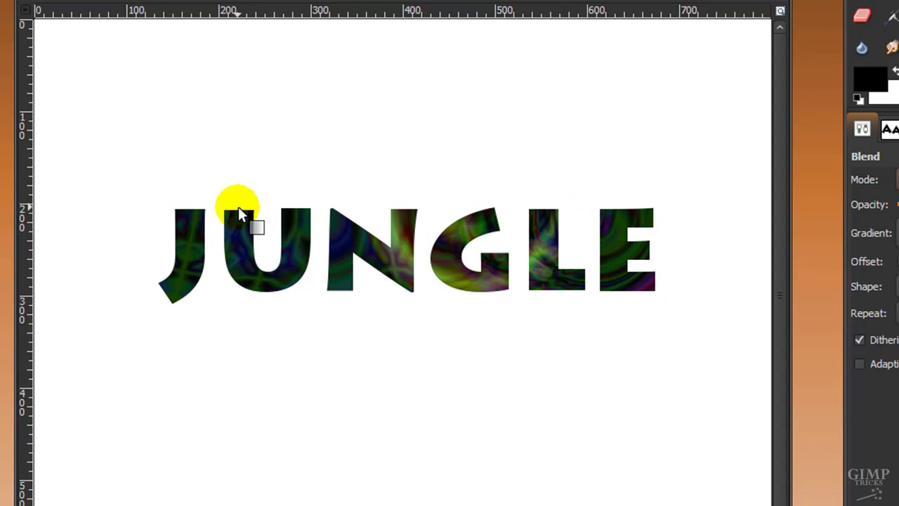
Layer more gradients over the U, J, G and E for dark green-purple marbling
left_click_drag(239, 208, 281, 290)
left_click_drag(225, 208, 284, 310)
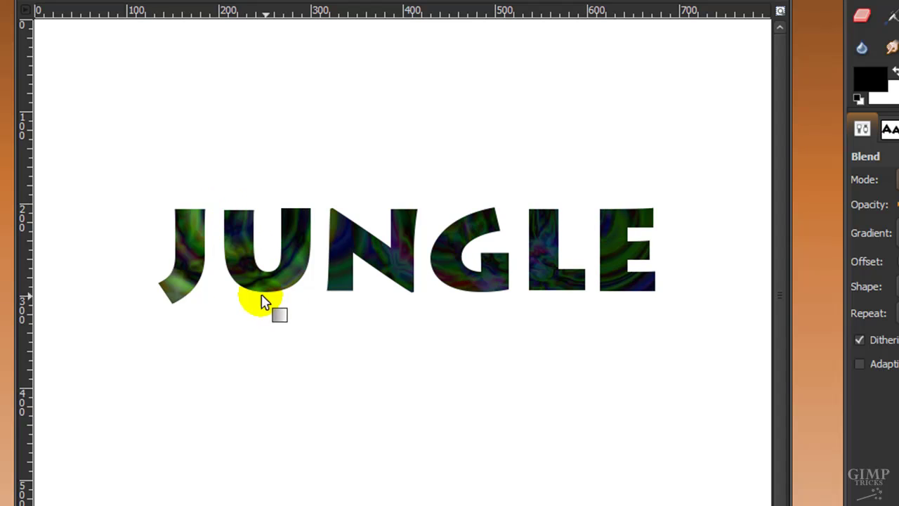
left_click_drag(167, 241, 192, 311)
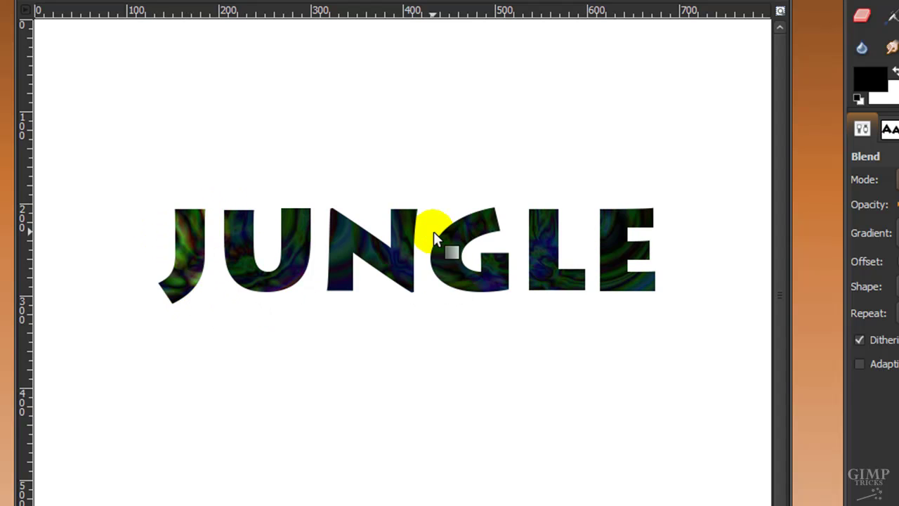
left_click_drag(435, 237, 494, 298)
left_click_drag(589, 225, 653, 302)
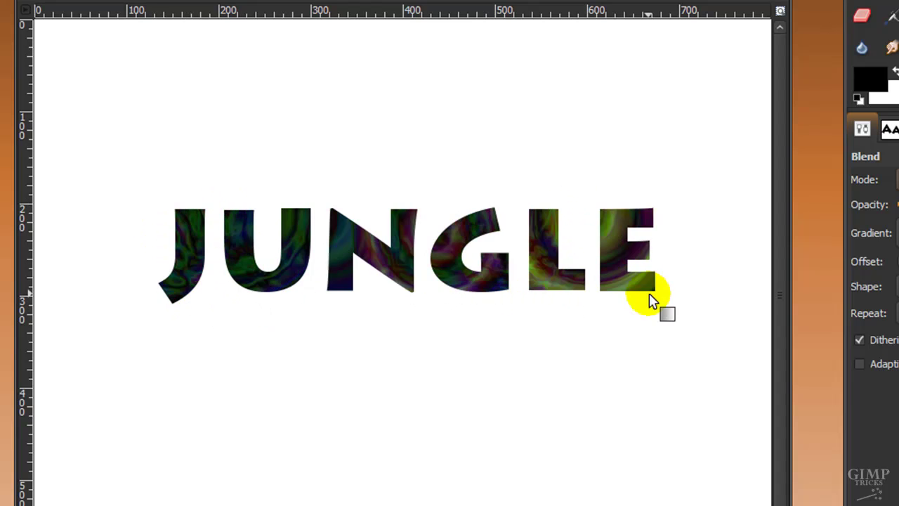
left_click_drag(550, 190, 618, 307)
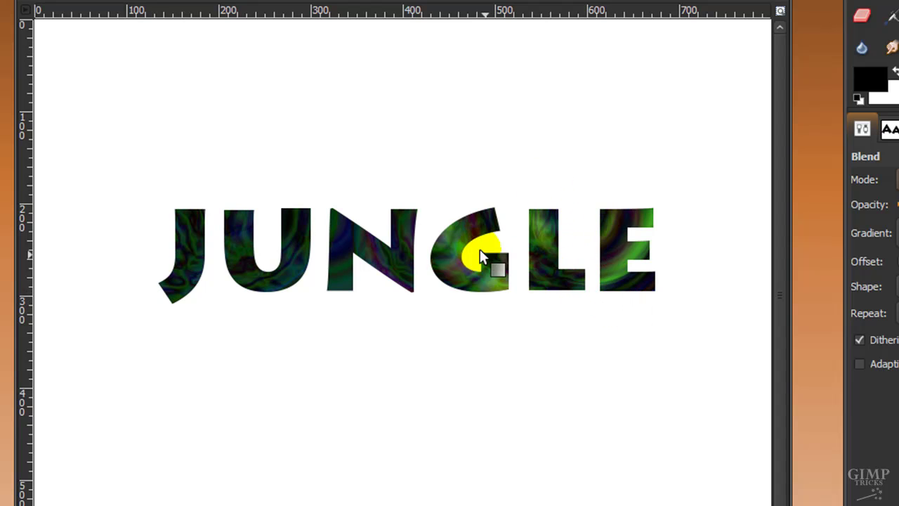
left_click_drag(436, 215, 482, 298)
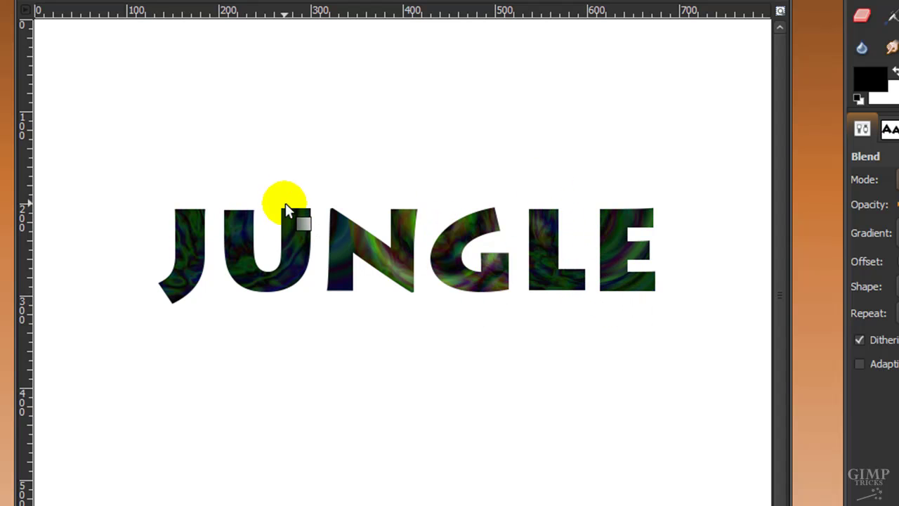
left_click_drag(288, 207, 345, 305)
left_click_drag(247, 200, 333, 321)
left_click_drag(163, 220, 178, 288)
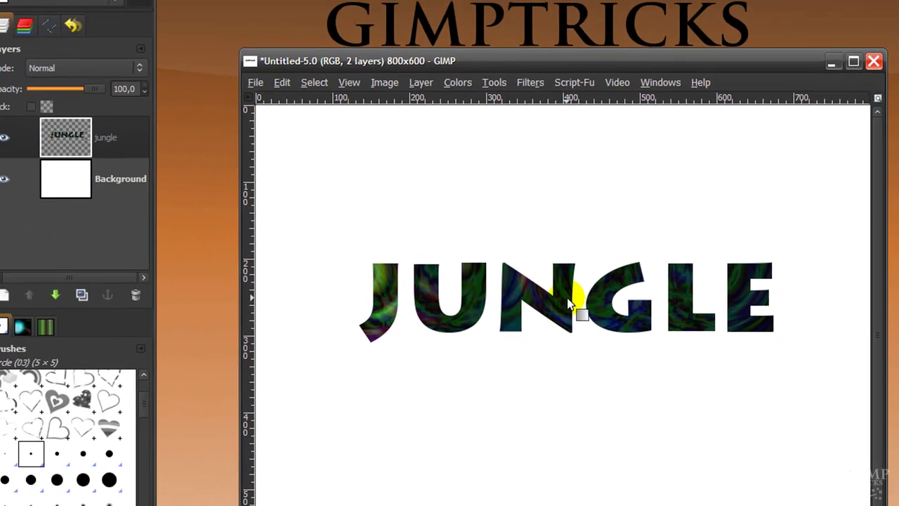
Select the JUNGLE letter shapes with Alpha to Selection on the jungle text layer
left_click(122, 147)
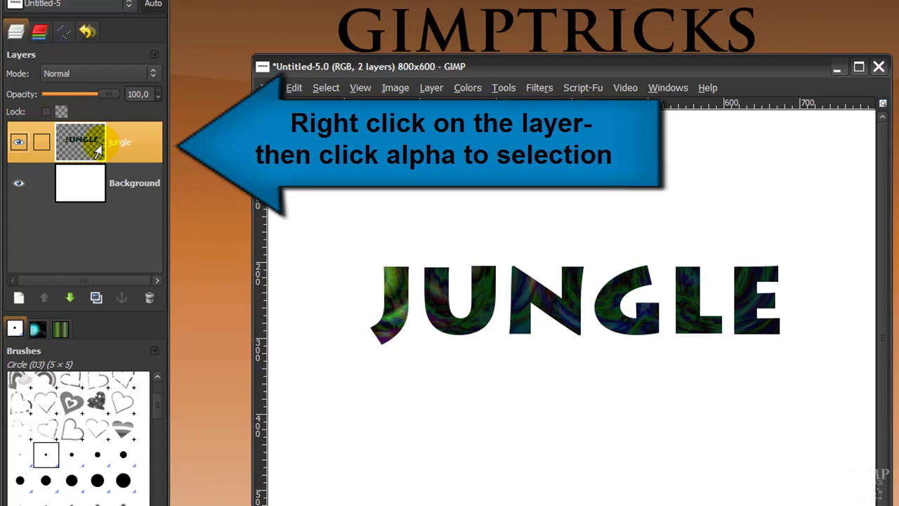
right_click(110, 143)
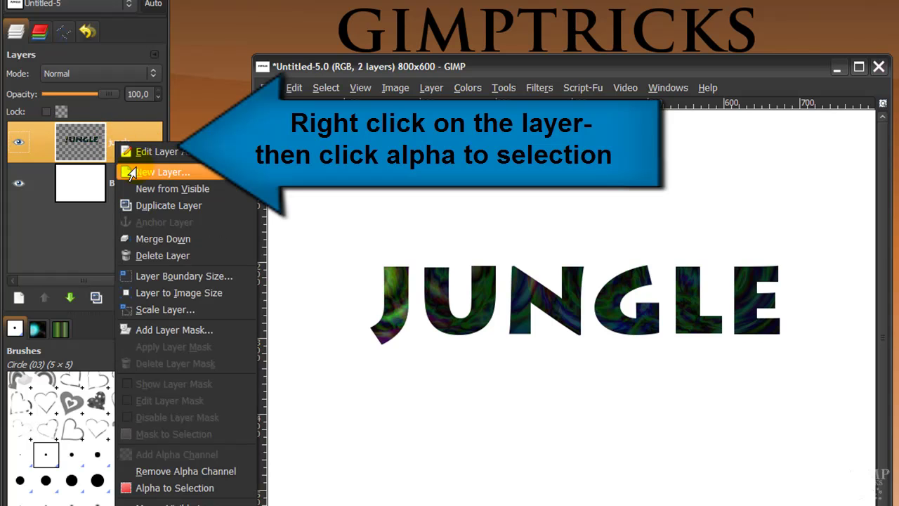
left_click(155, 489)
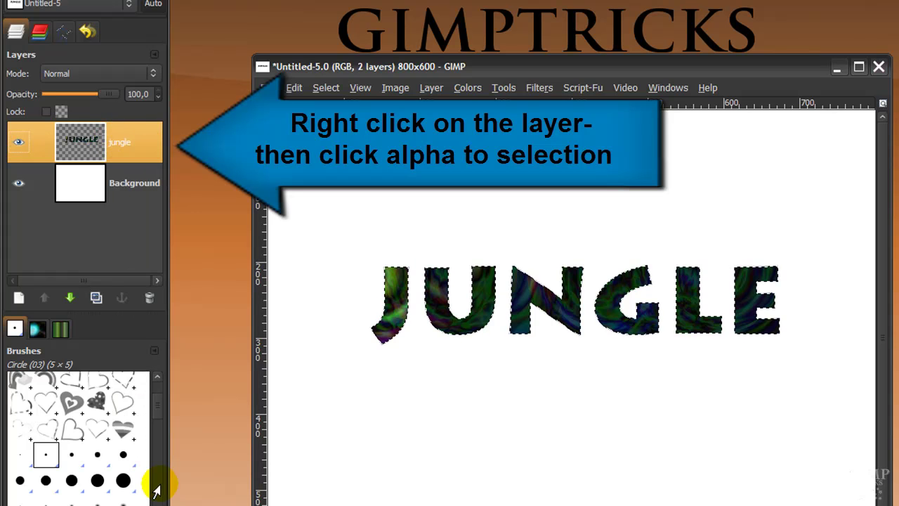
Add a new transparent layer named 'border' and lower it beneath the jungle layer
left_click(18, 298)
type("b")
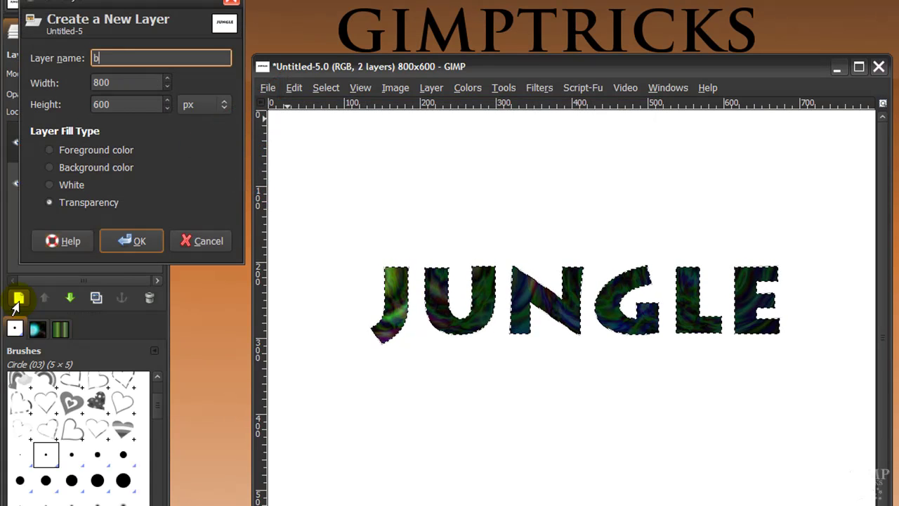
type("order")
key("Return")
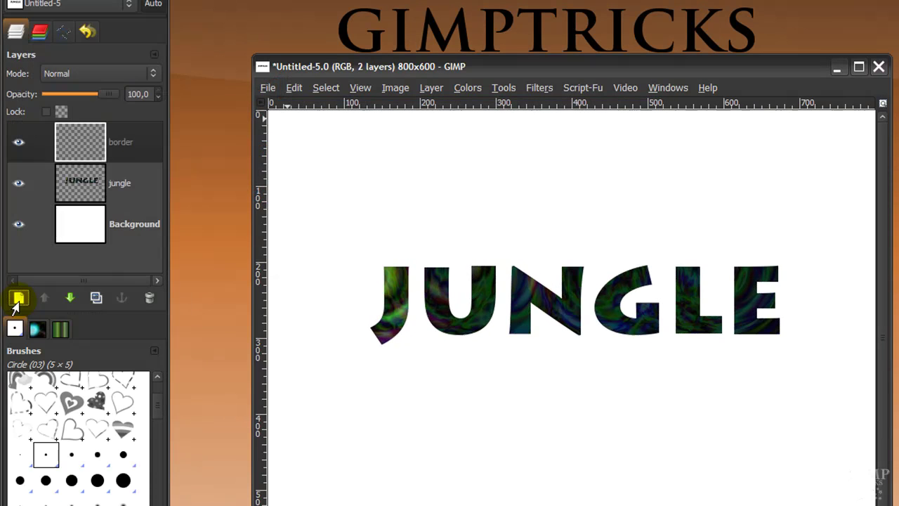
left_click(69, 298)
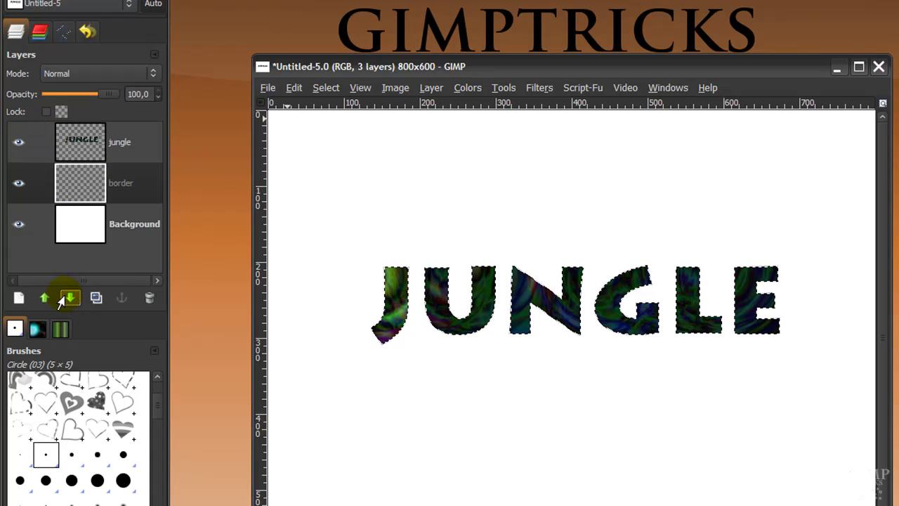
Grow the letter selection by 5 px and bucket-fill it black on the border layer
left_click(326, 89)
left_click(344, 276)
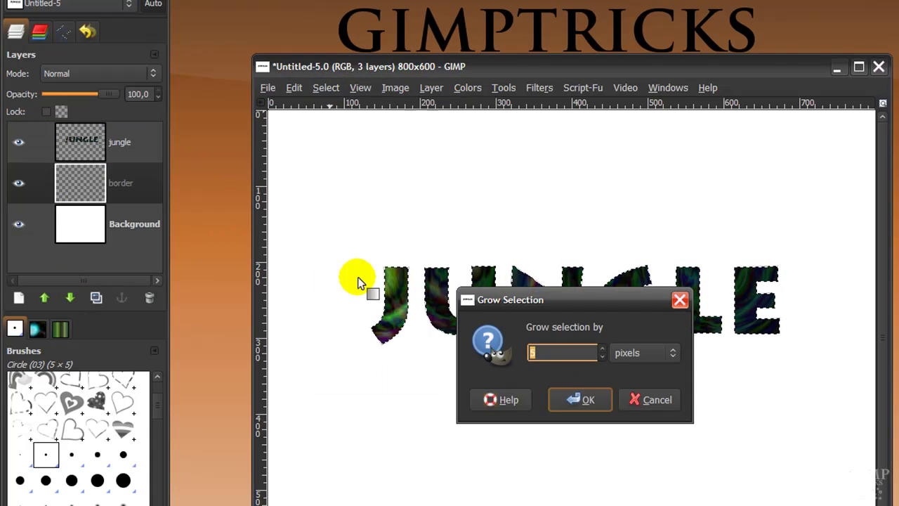
left_click(562, 405)
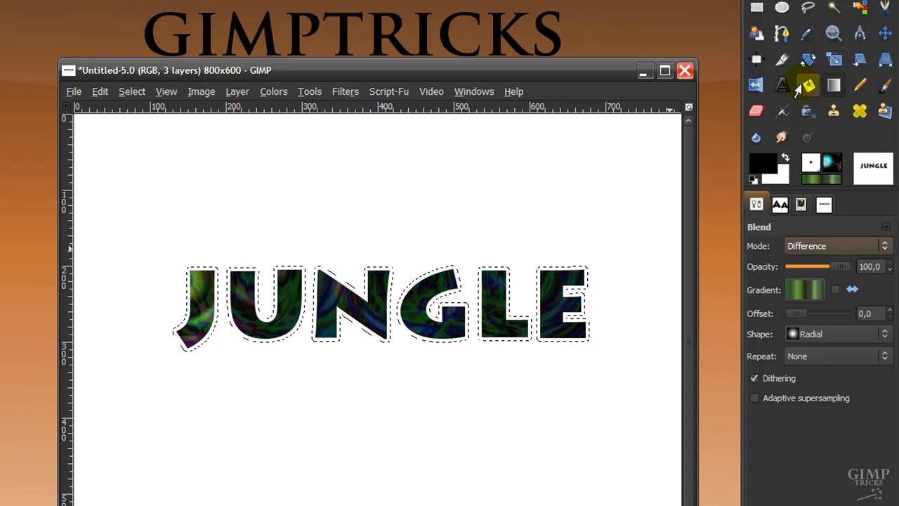
left_click(881, 83)
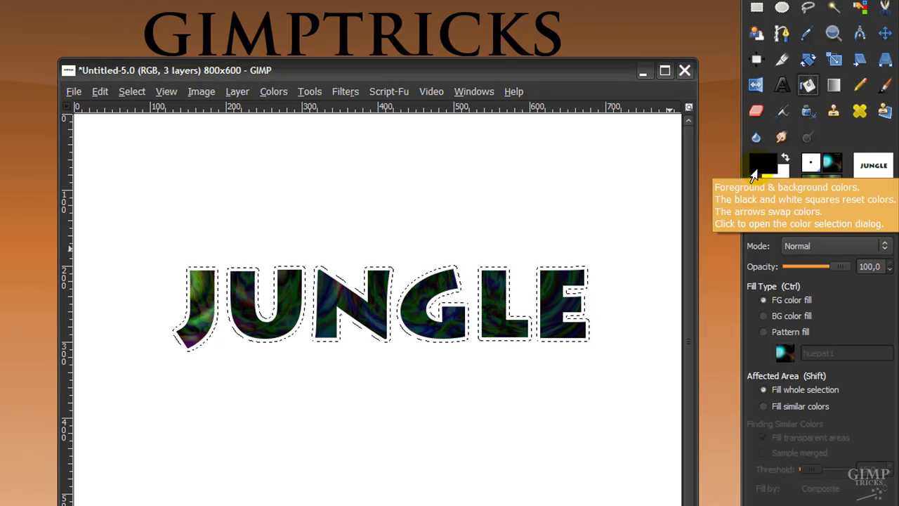
left_click(472, 324)
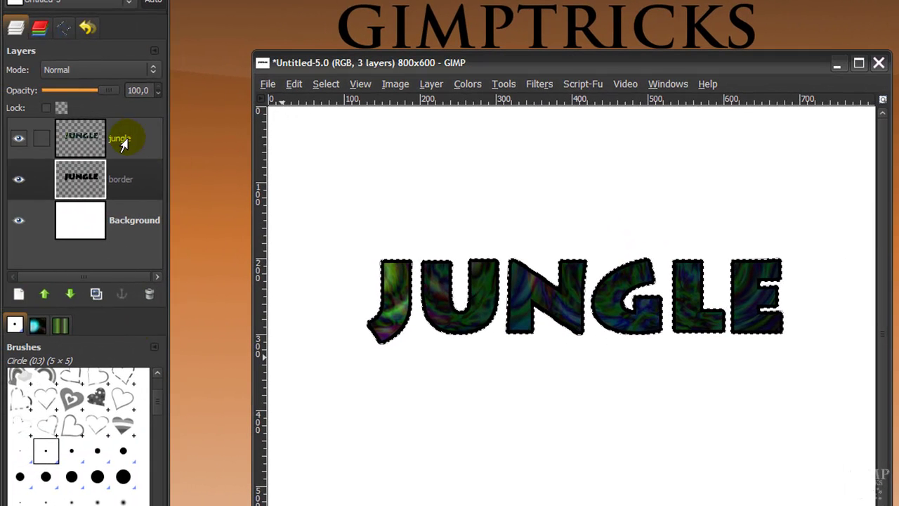
Duplicate the jungle layer and select the new jungle #1 copy
left_click(39, 148)
left_click(95, 295)
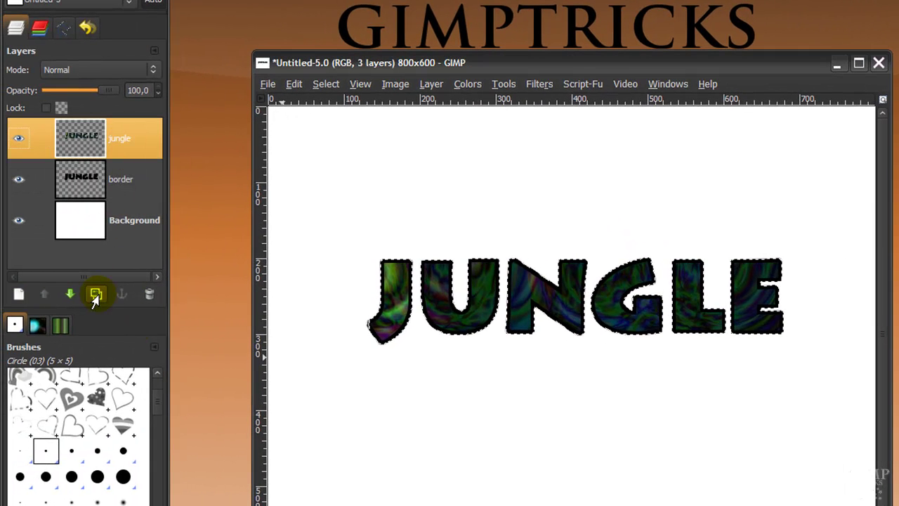
left_click(96, 295)
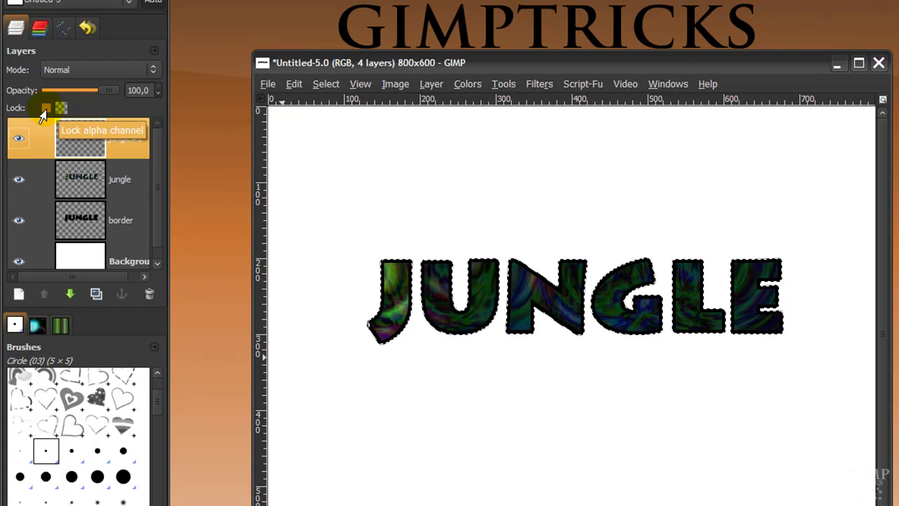
Lock alpha on jungle #1 and fill it top-to-bottom with a reversed linear metallic gradient in Normal mode
left_click(44, 111)
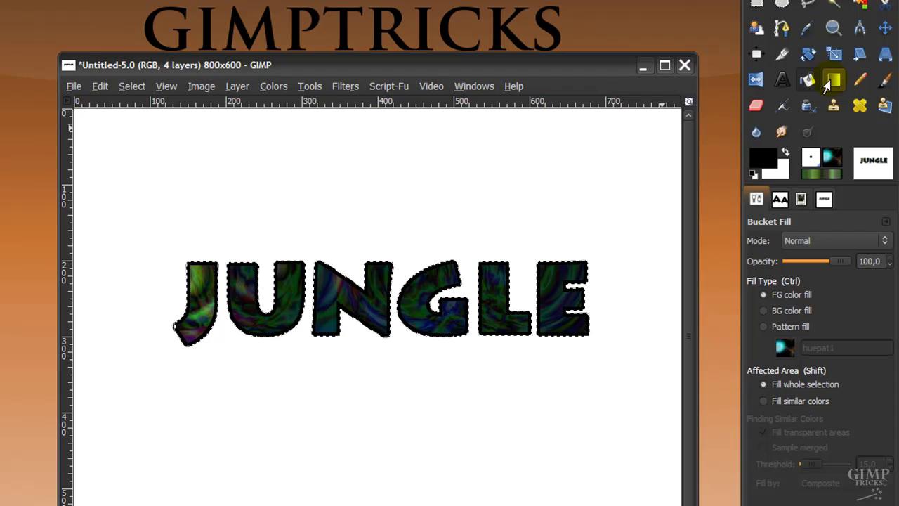
left_click(829, 82)
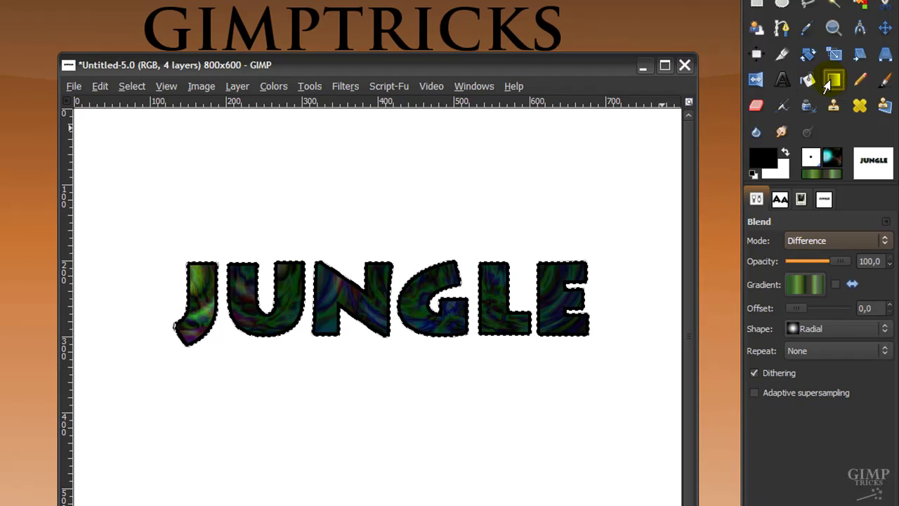
left_click(825, 241)
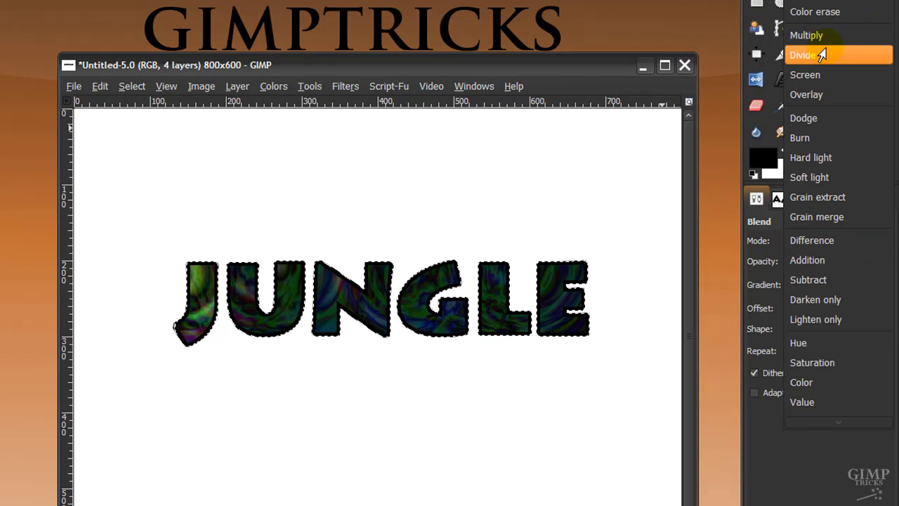
left_click(804, 6)
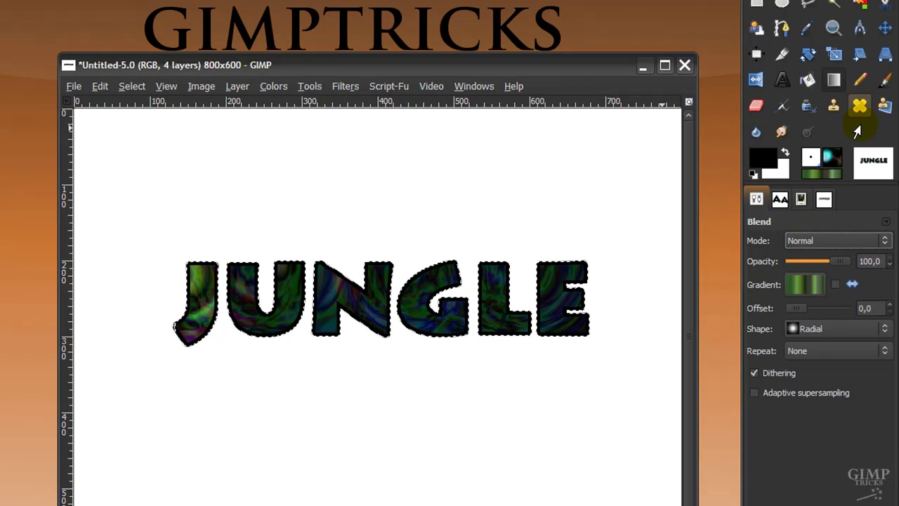
left_click(804, 287)
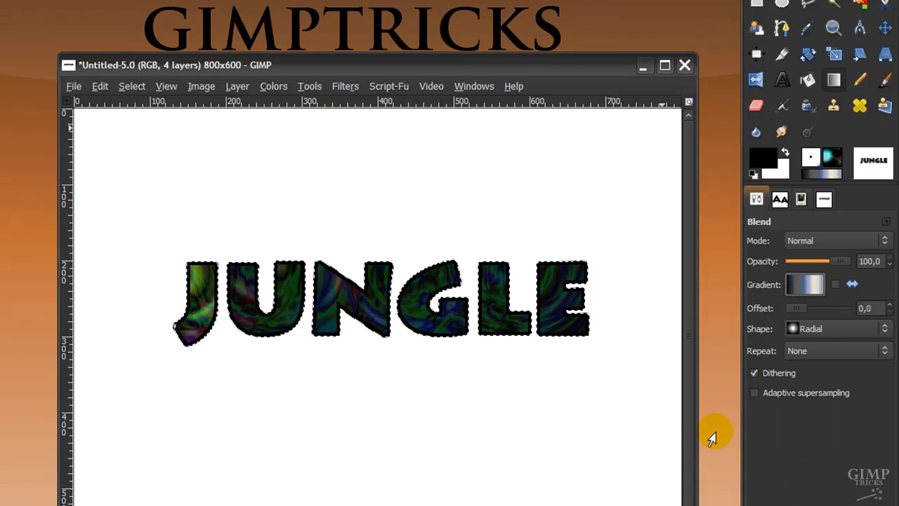
left_click(833, 286)
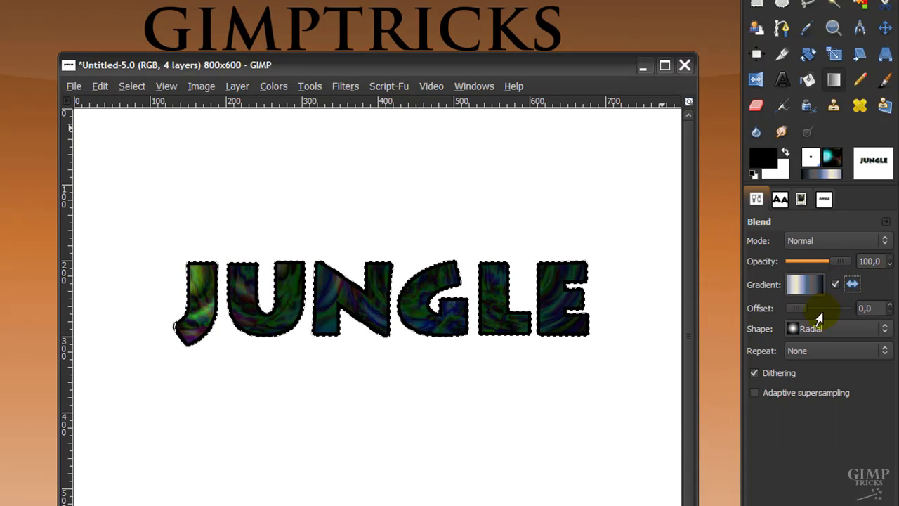
left_click(813, 329)
left_click(814, 289)
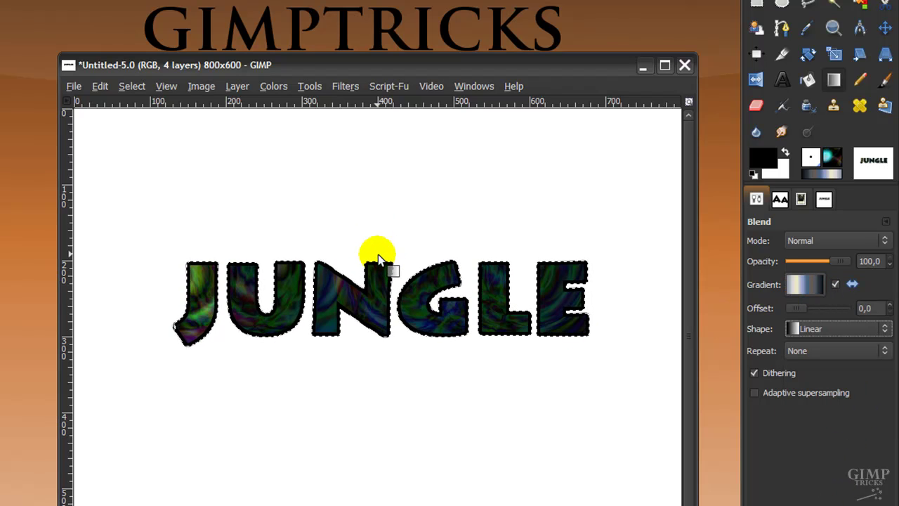
left_click_drag(378, 254, 375, 392)
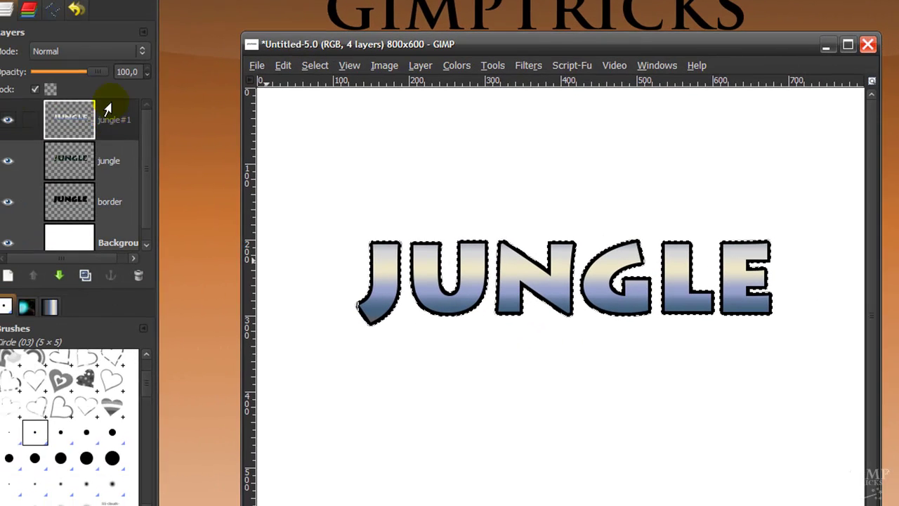
Select jungle #1's letter shapes, shrink the selection by 2 px, then clear the selection
left_click(130, 120)
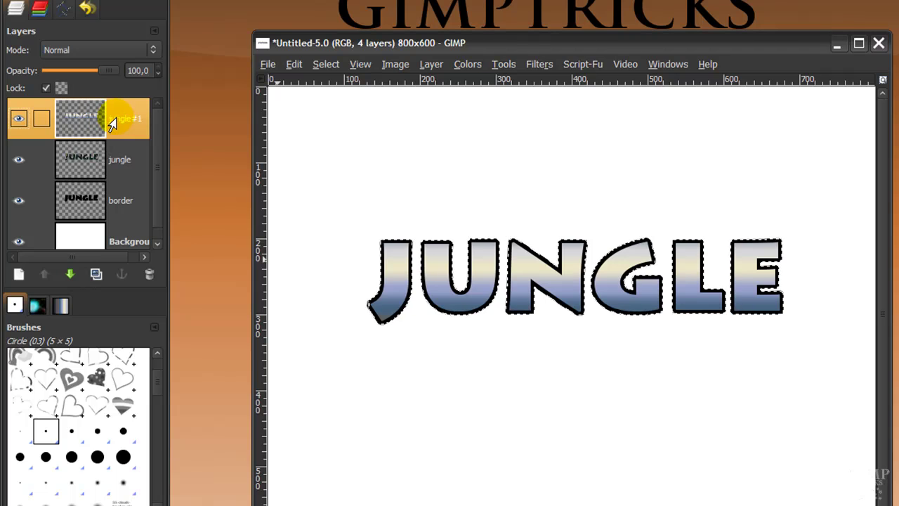
right_click(113, 123)
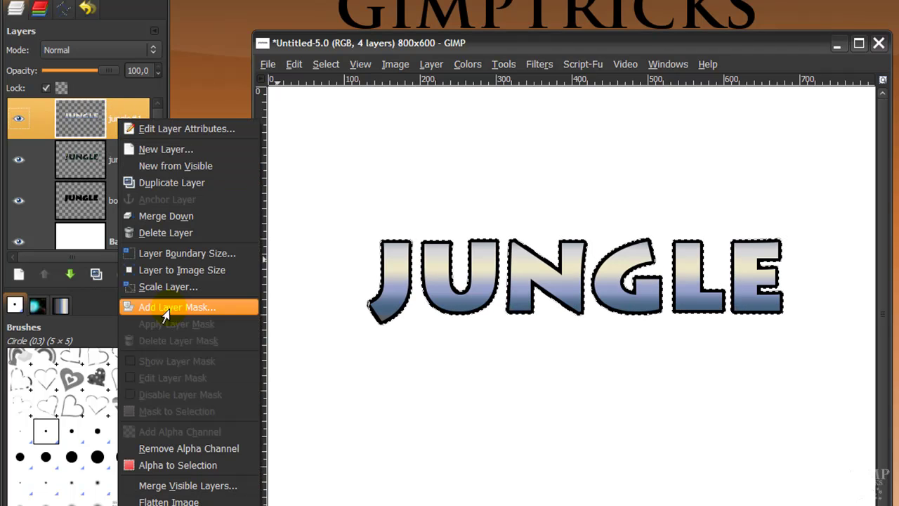
left_click(177, 466)
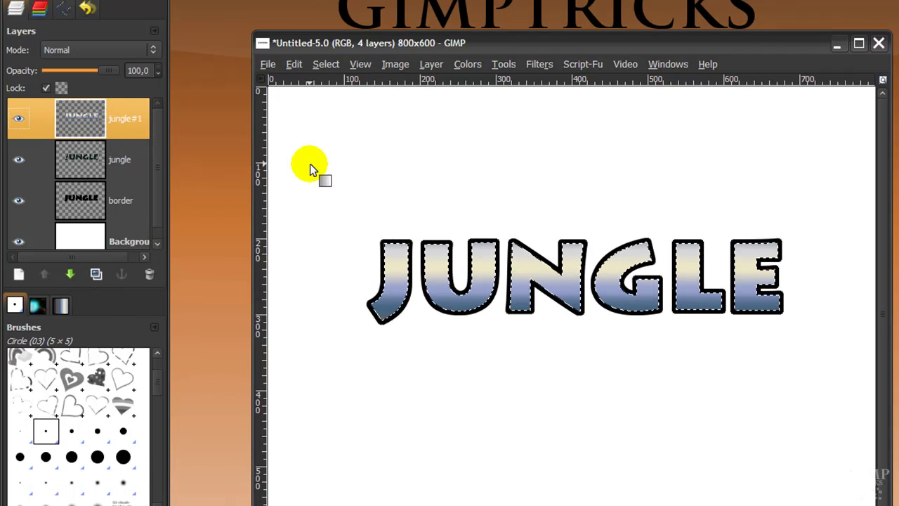
left_click(325, 63)
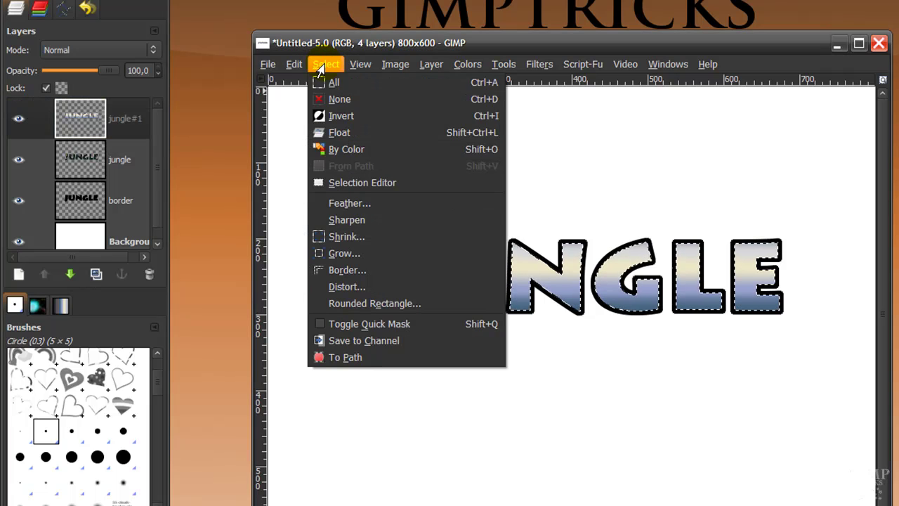
left_click(345, 239)
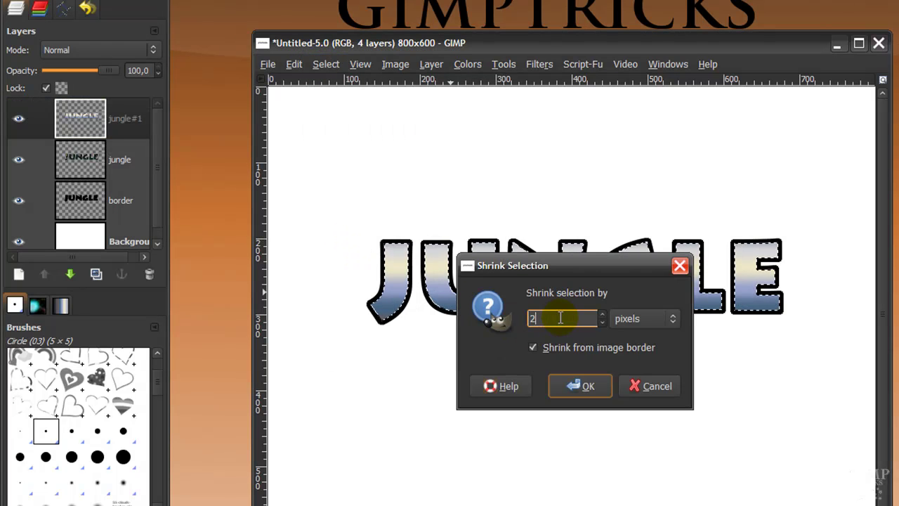
type("2")
left_click(577, 392)
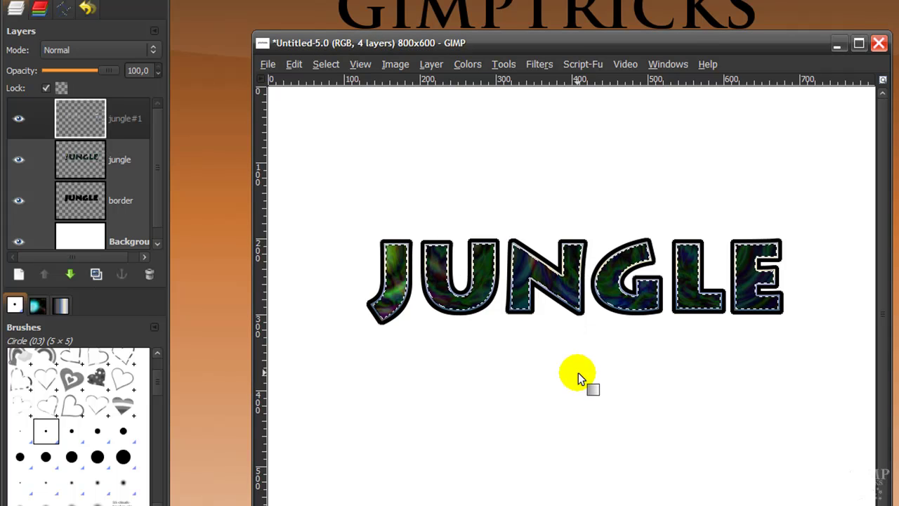
left_click(325, 64)
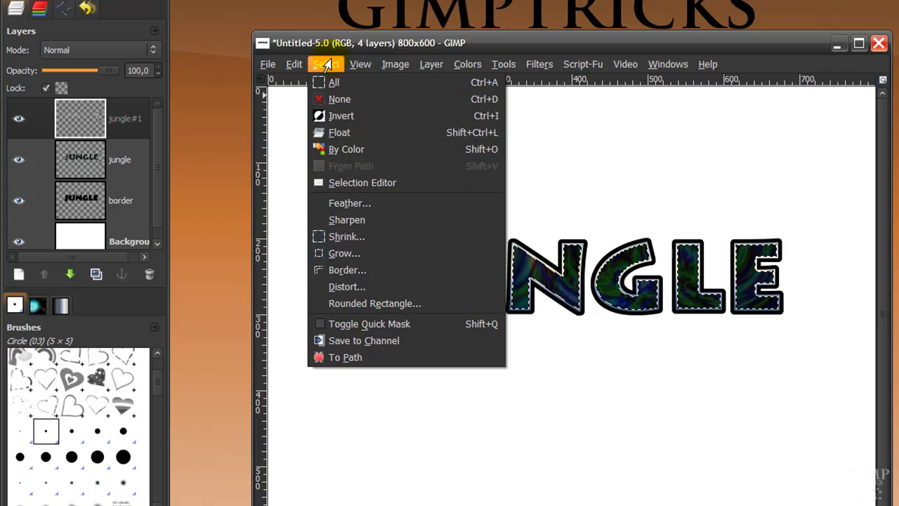
left_click(346, 99)
Apply a Pillow Emboss bevel with direction Up to the border layer
scroll(155, 167, "down", 1)
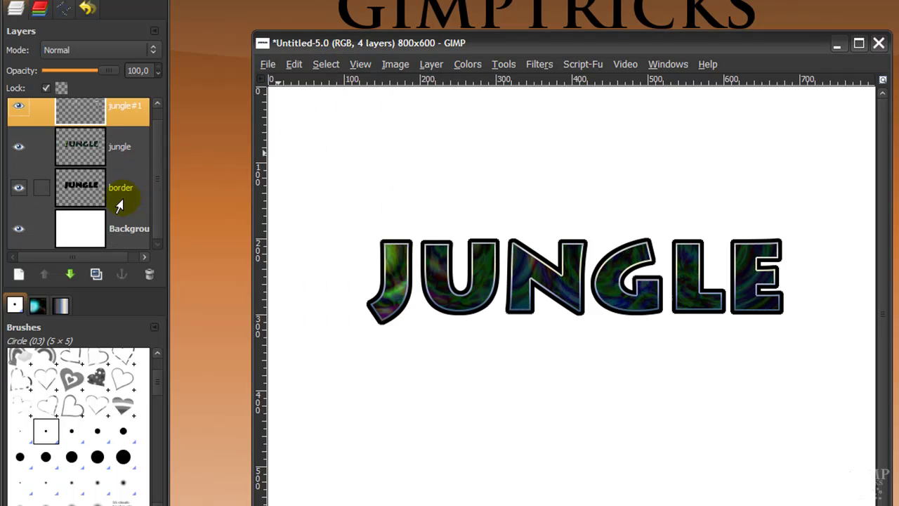
left_click(105, 189)
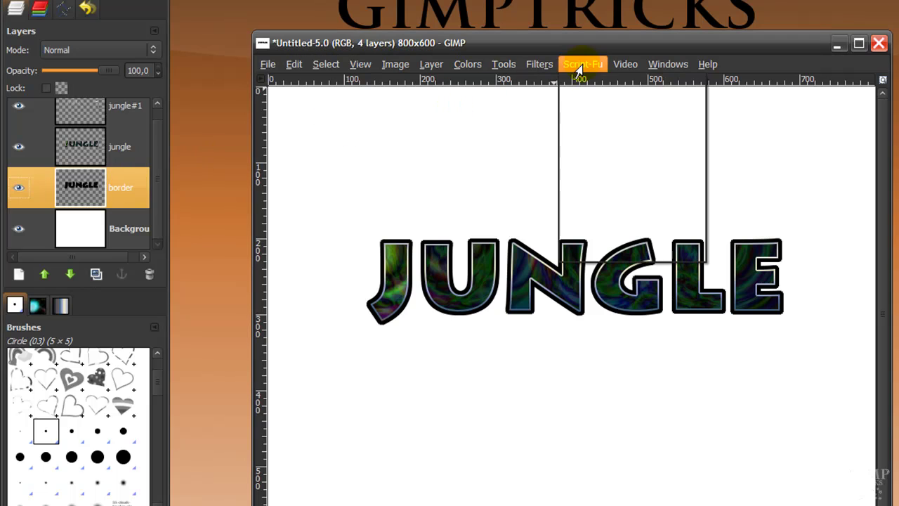
mouse_move(583, 150)
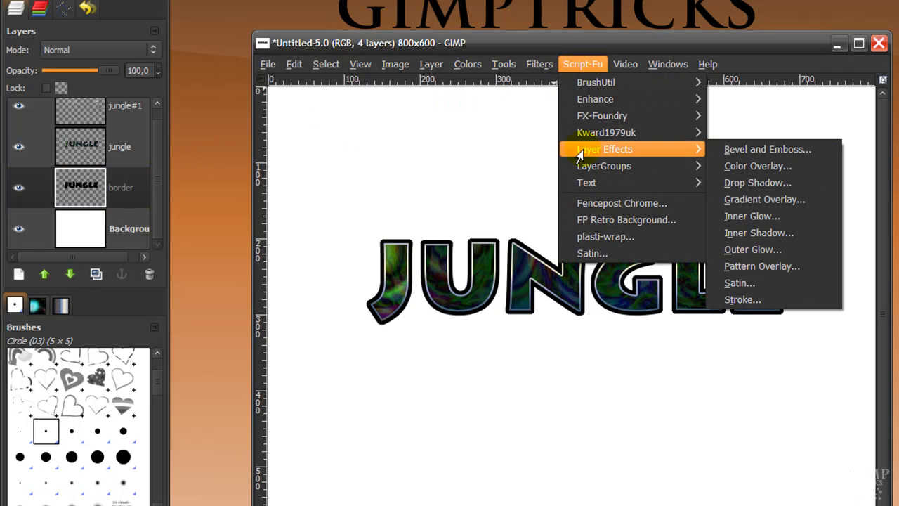
left_click(740, 153)
left_click_drag(298, 44, 626, 27)
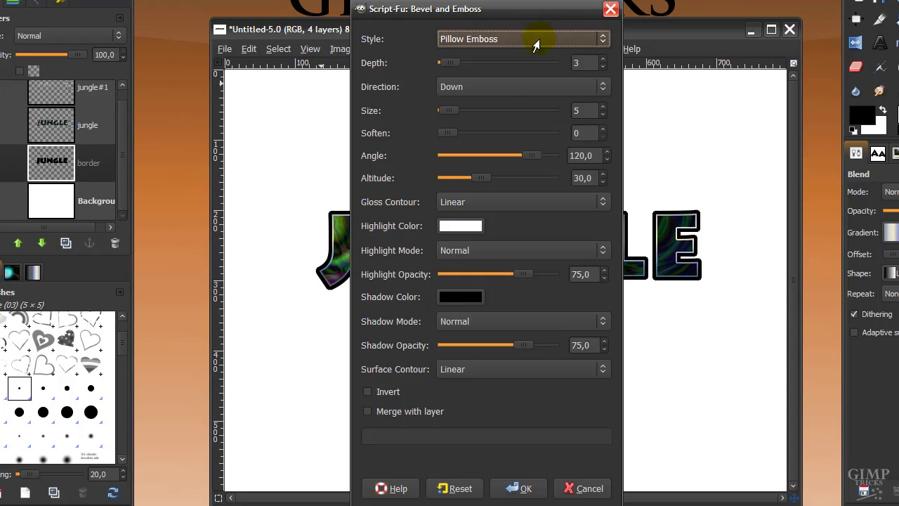
left_click(515, 88)
left_click(499, 73)
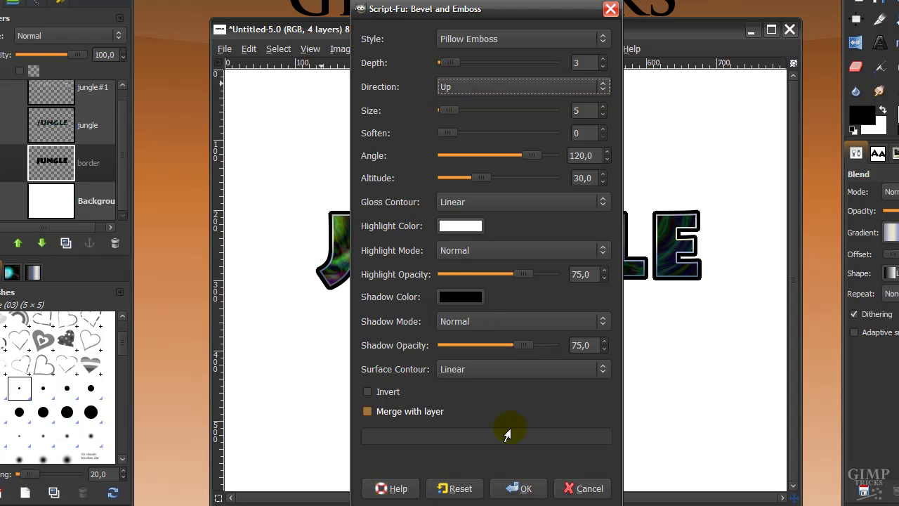
left_click(528, 492)
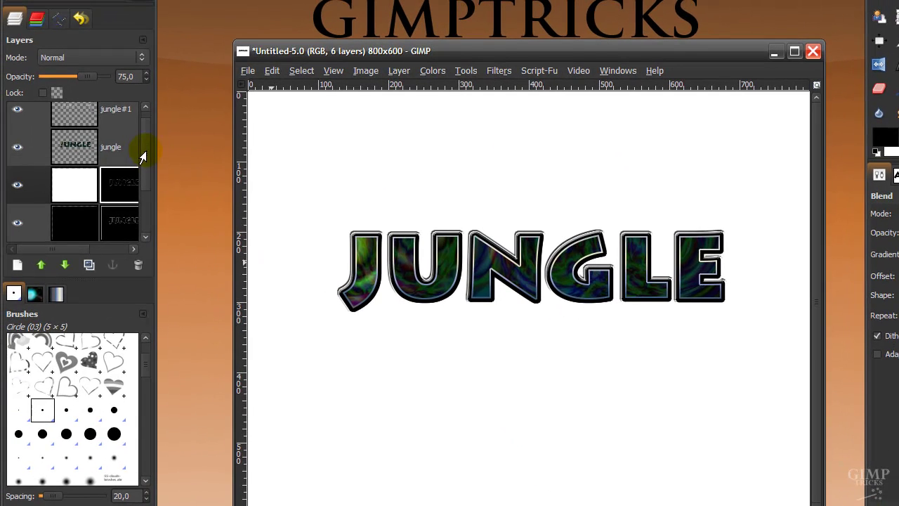
Apply a second Pillow Emboss bevel to the border layer, direction Down
left_click_drag(125, 123, 117, 177)
left_click(98, 196)
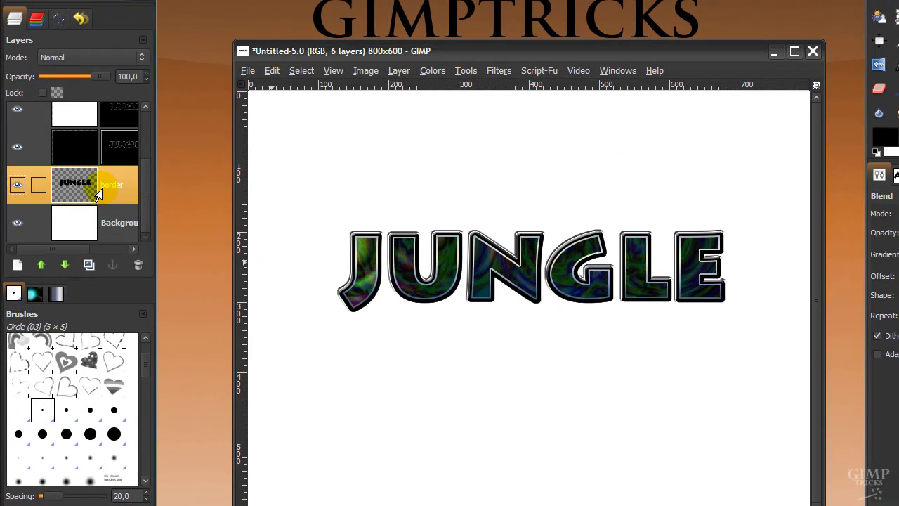
left_click(529, 75)
mouse_move(568, 150)
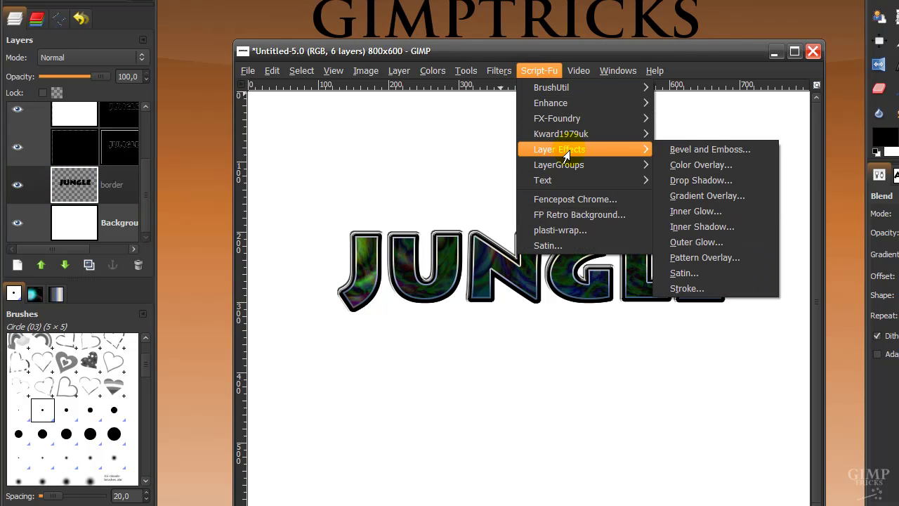
left_click(682, 151)
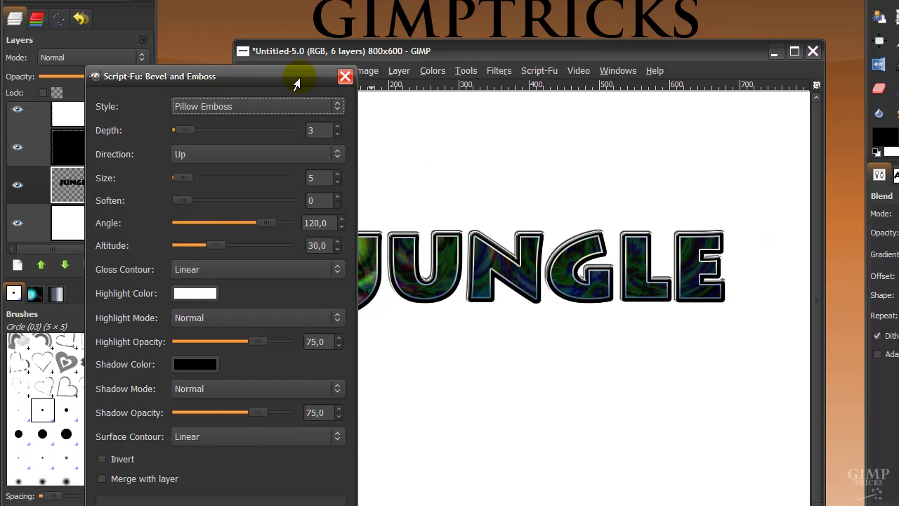
left_click_drag(297, 77, 618, 12)
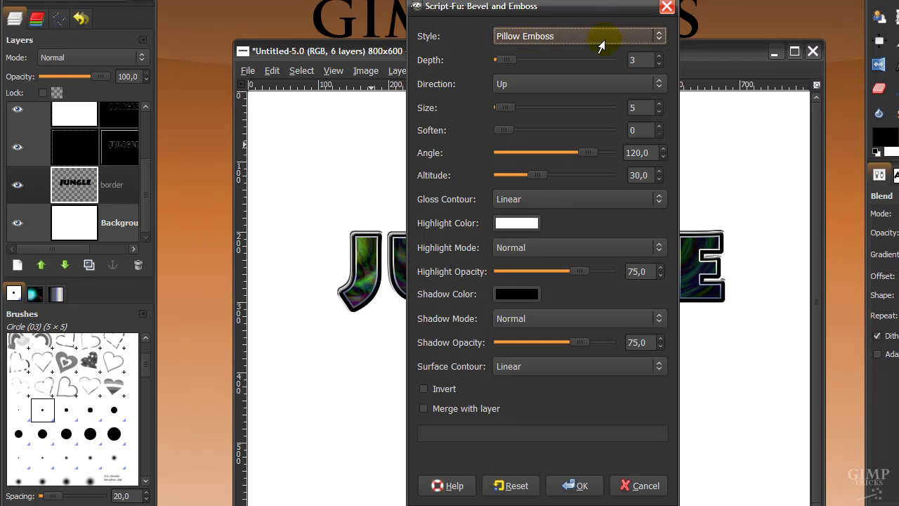
left_click(541, 86)
left_click(533, 107)
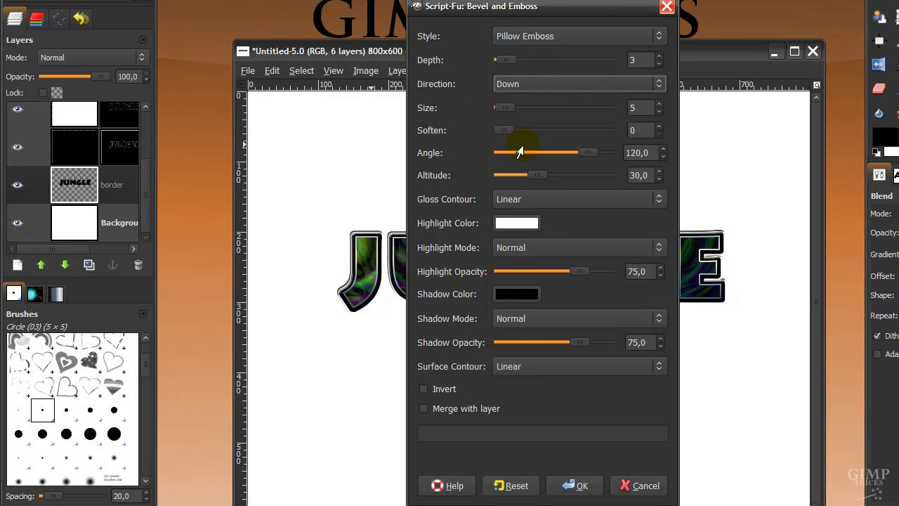
left_click(570, 486)
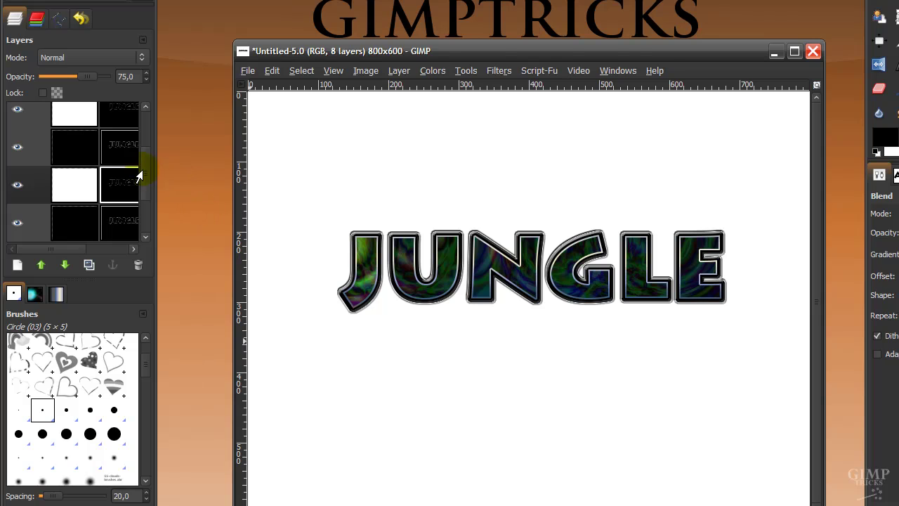
Add a Drop Shadow to the border layer with offset 8×8 and blur radius 15
left_click(78, 194)
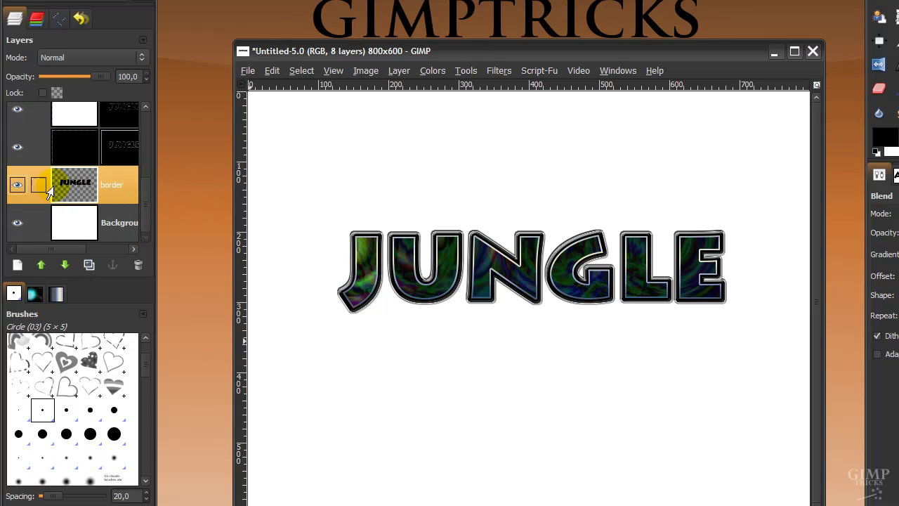
left_click(495, 71)
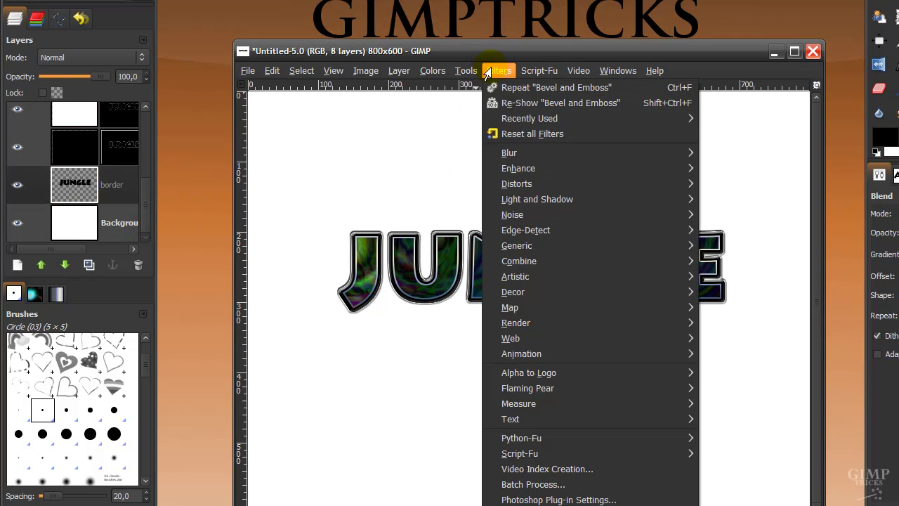
mouse_move(546, 204)
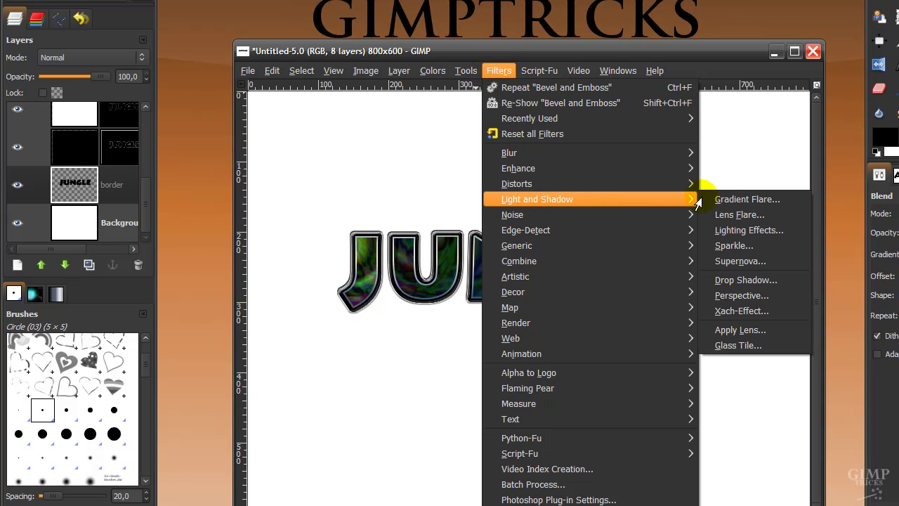
left_click(745, 281)
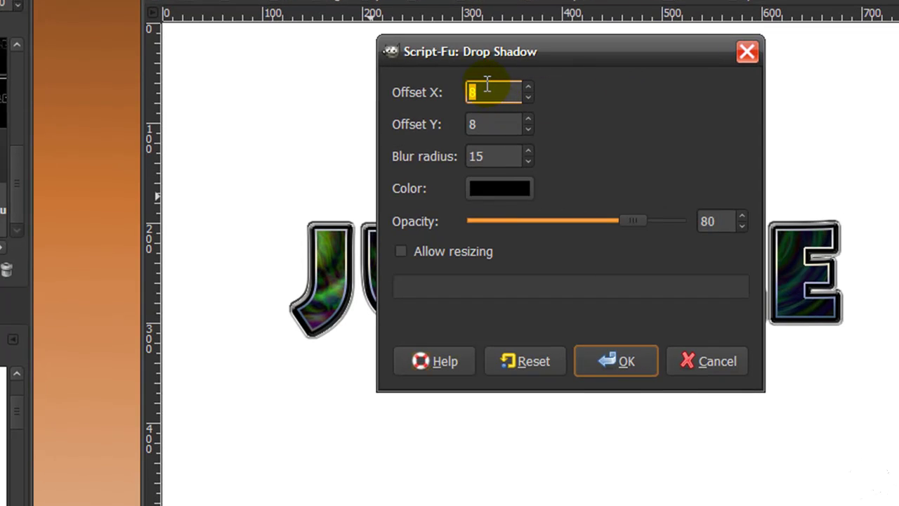
left_click(488, 127)
left_click(487, 155)
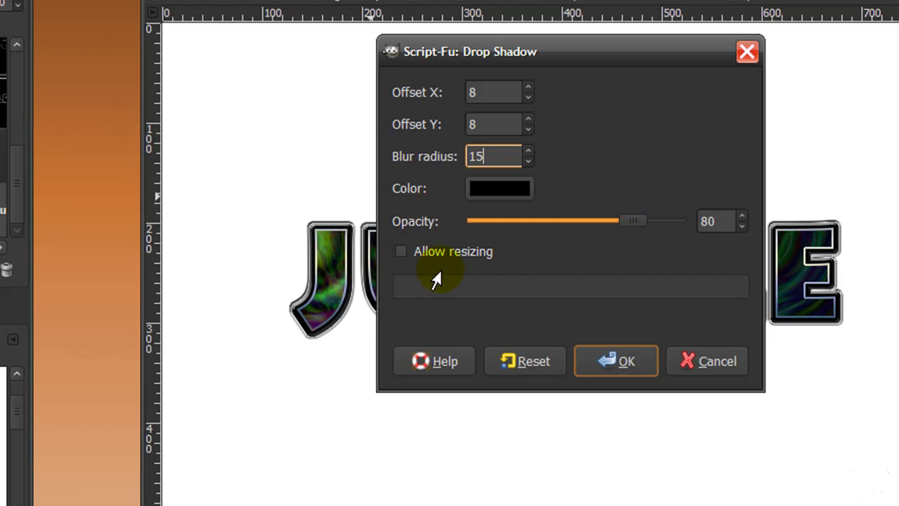
left_click(595, 366)
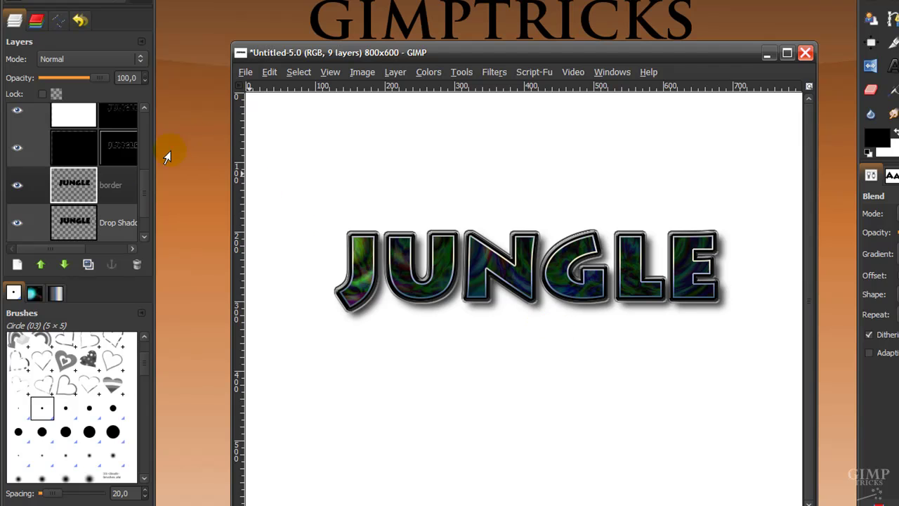
On the Background layer, drag a short diagonal blend with the reversed Greens gradient, Repeat set to Triangular wave
scroll(139, 197, "down", 1)
left_click(113, 224)
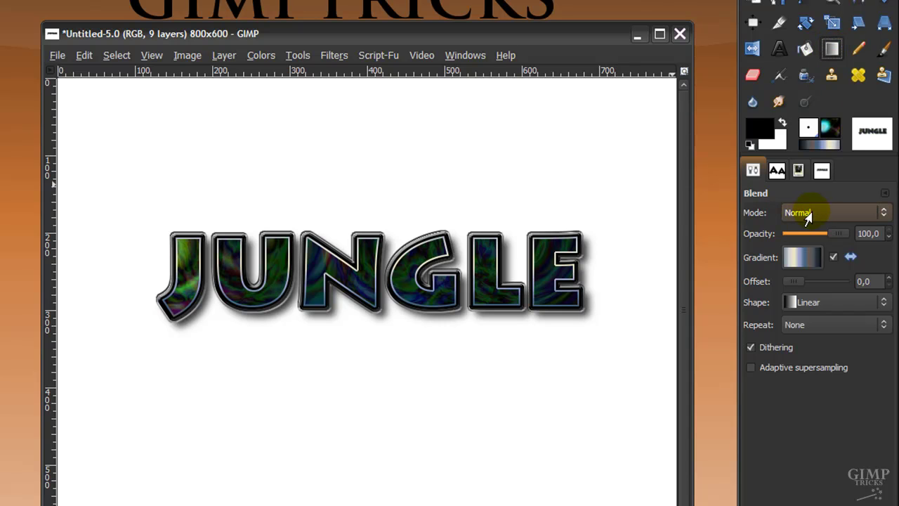
left_click(799, 257)
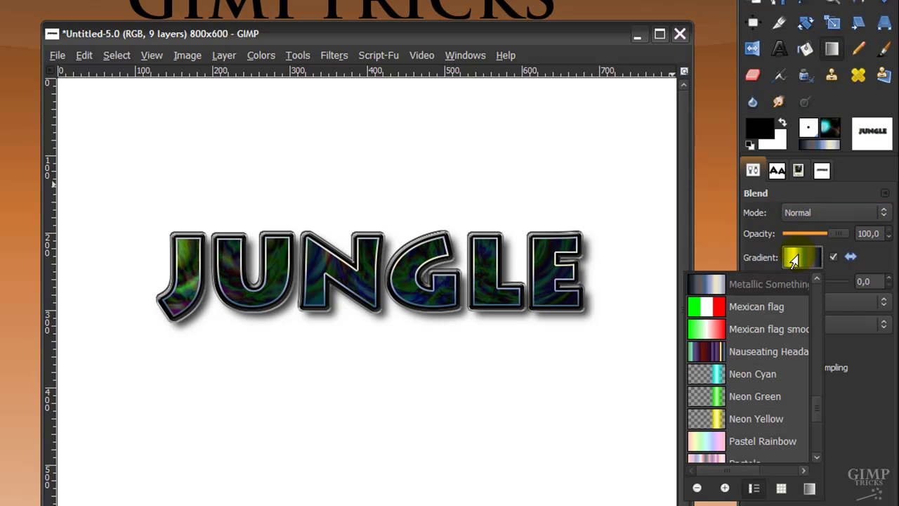
scroll(757, 353, "up", 3)
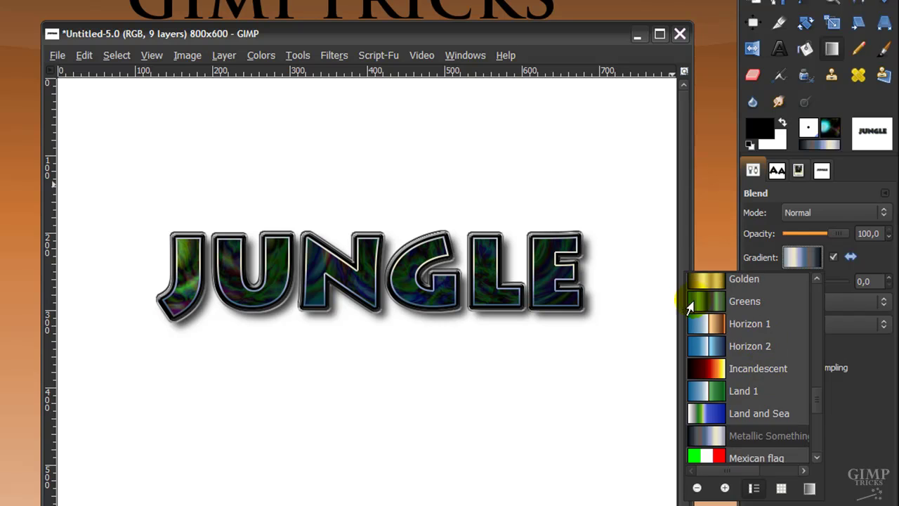
left_click(694, 302)
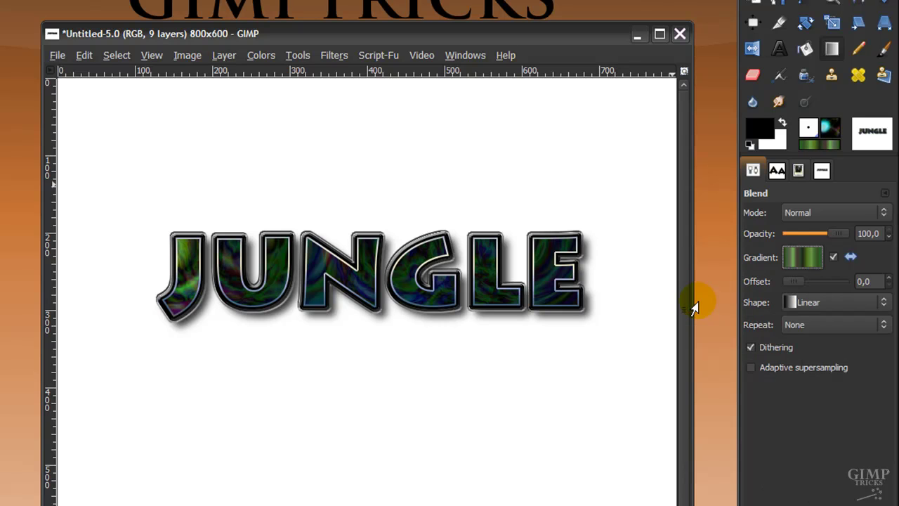
left_click(832, 259)
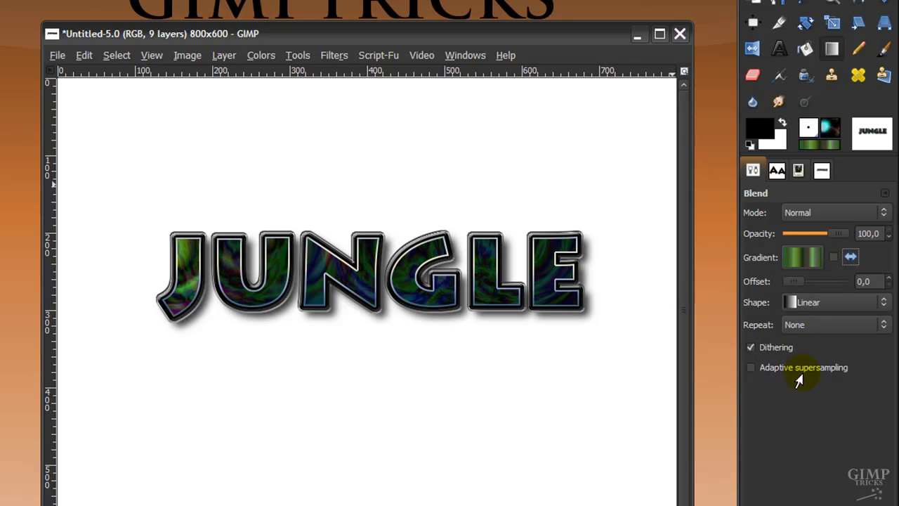
left_click(826, 326)
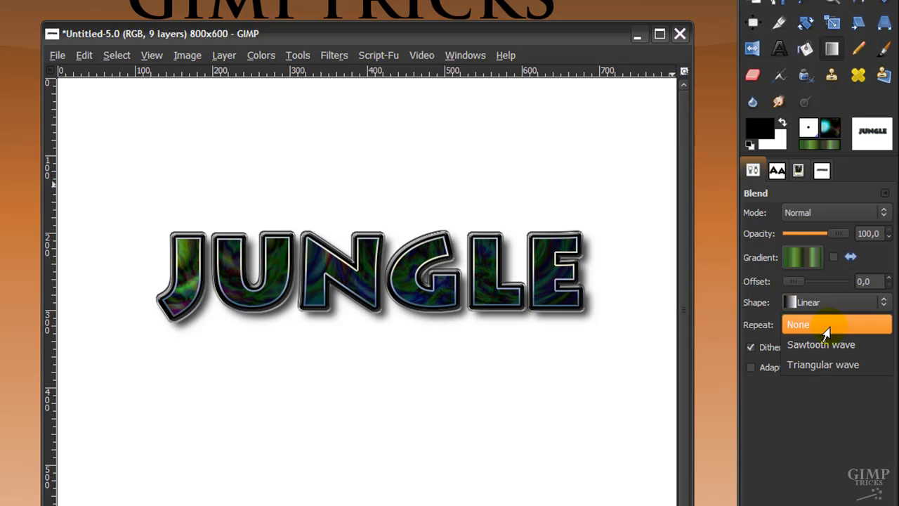
left_click(828, 367)
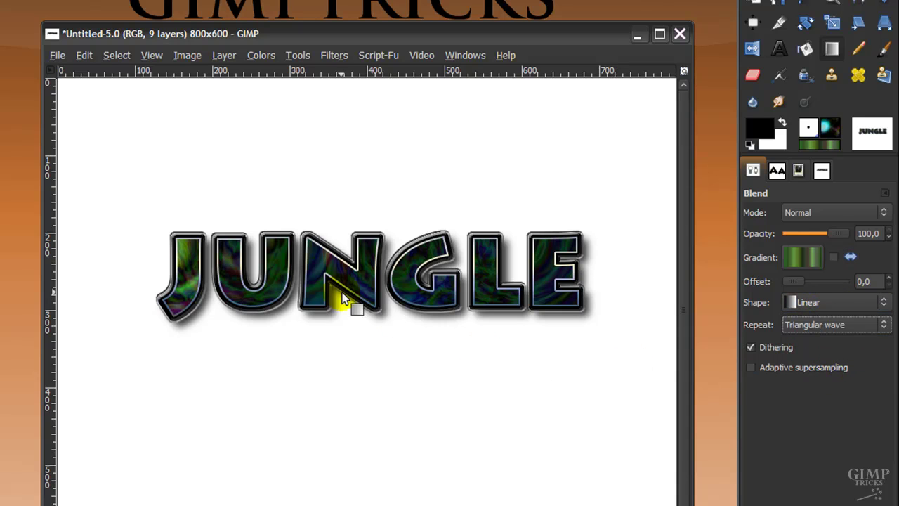
left_click_drag(307, 239, 484, 316)
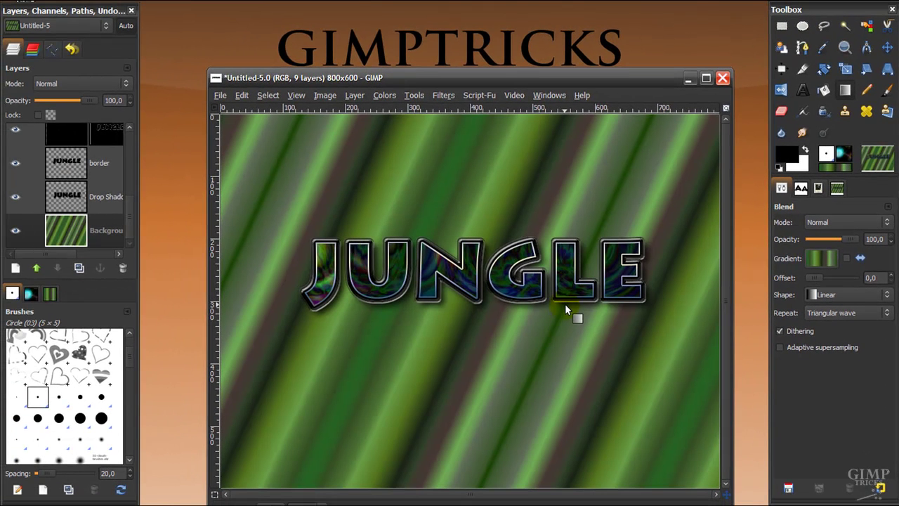